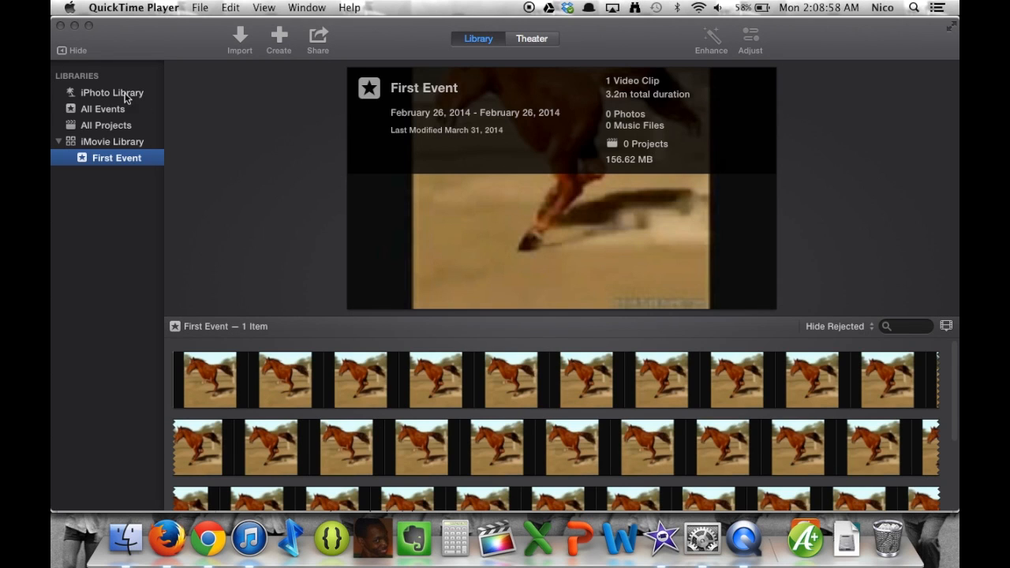
Look at the All Projects list and the Desktop files available for import, closing the import window without importing anything
click(98, 128)
click(97, 127)
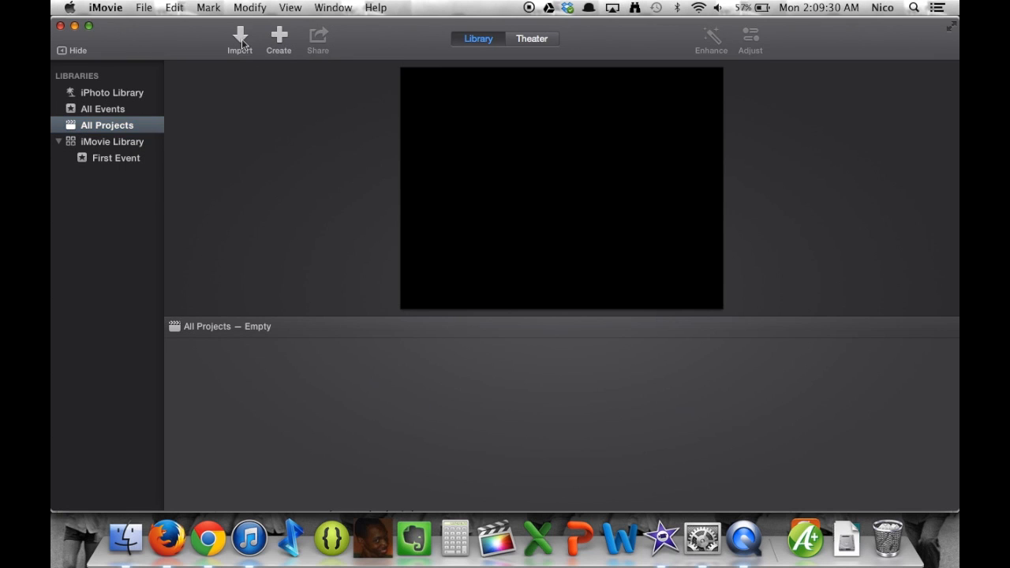
click(240, 39)
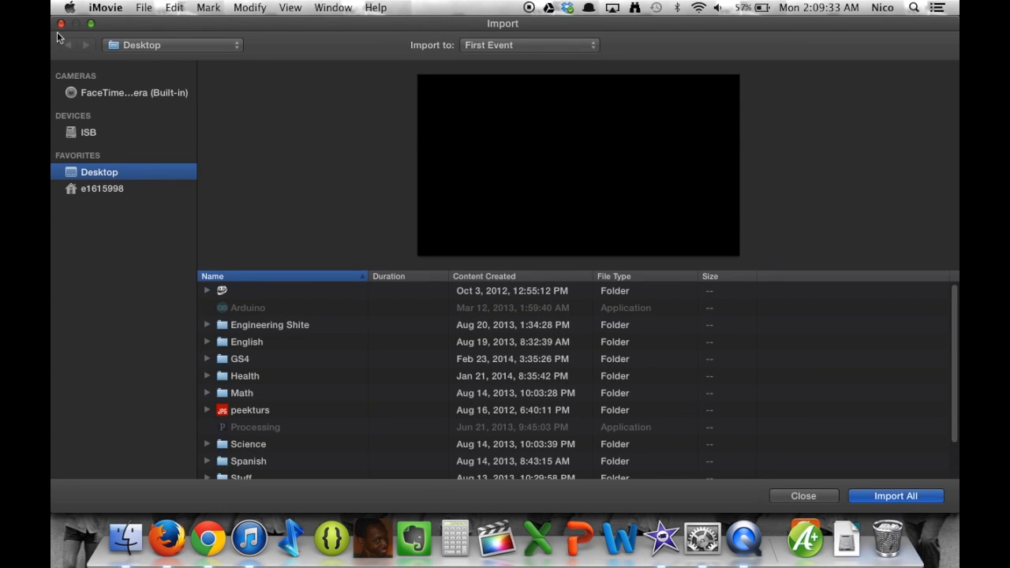
scroll(221, 308, down, 3)
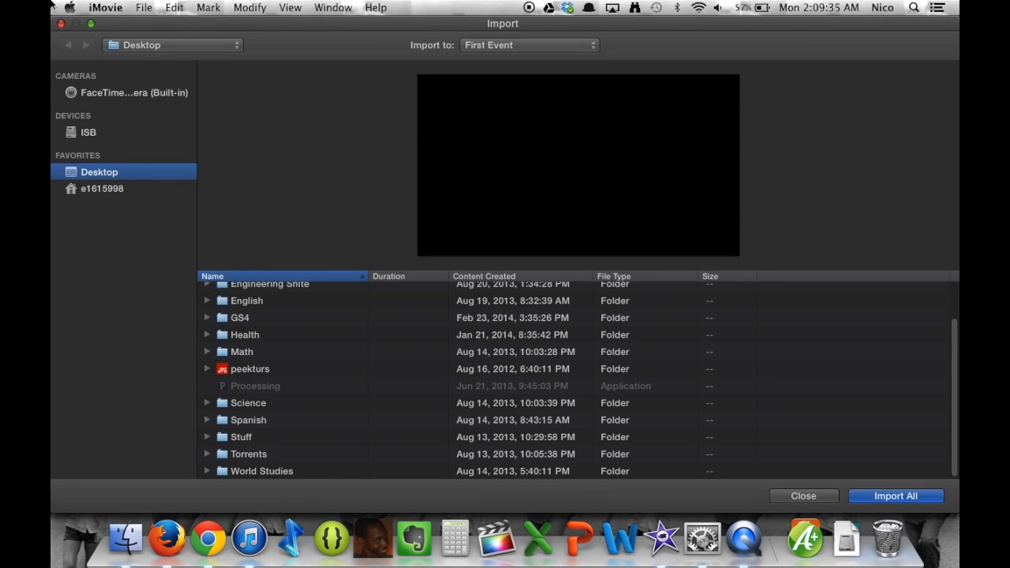
click(61, 26)
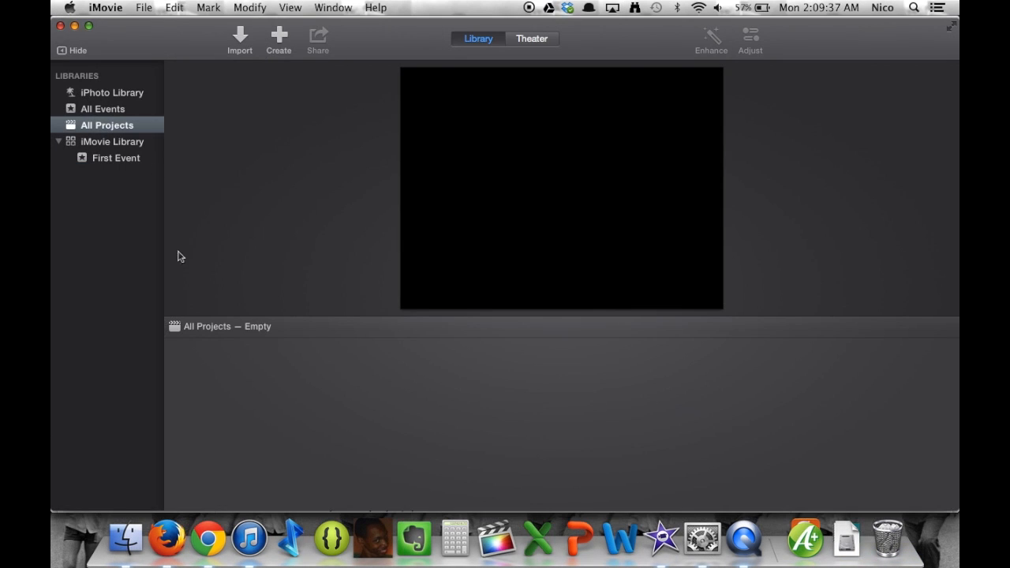
Open First Event in the iMovie Library and select a short section near the start of the horse clip
click(101, 158)
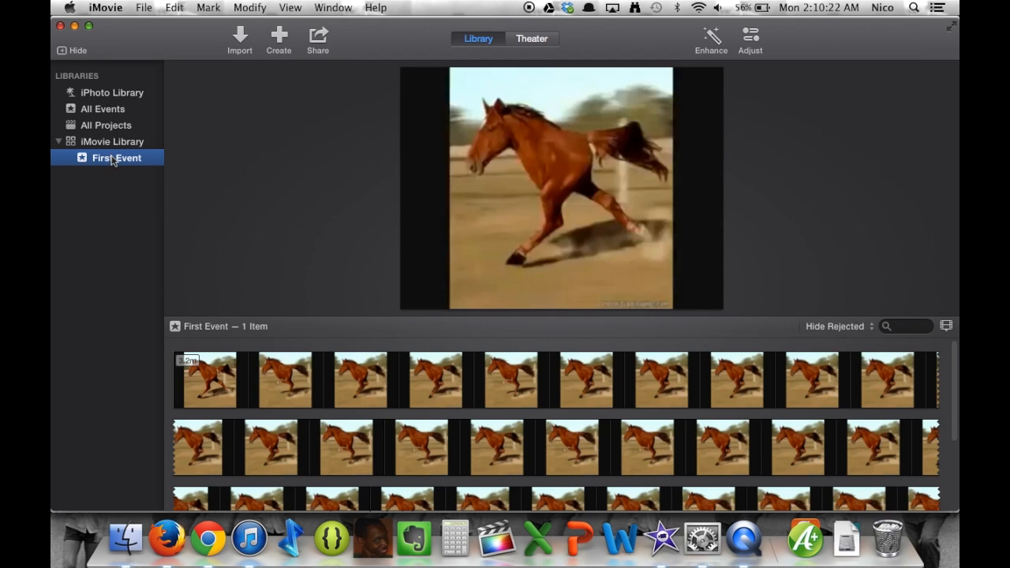
click(123, 161)
click(229, 384)
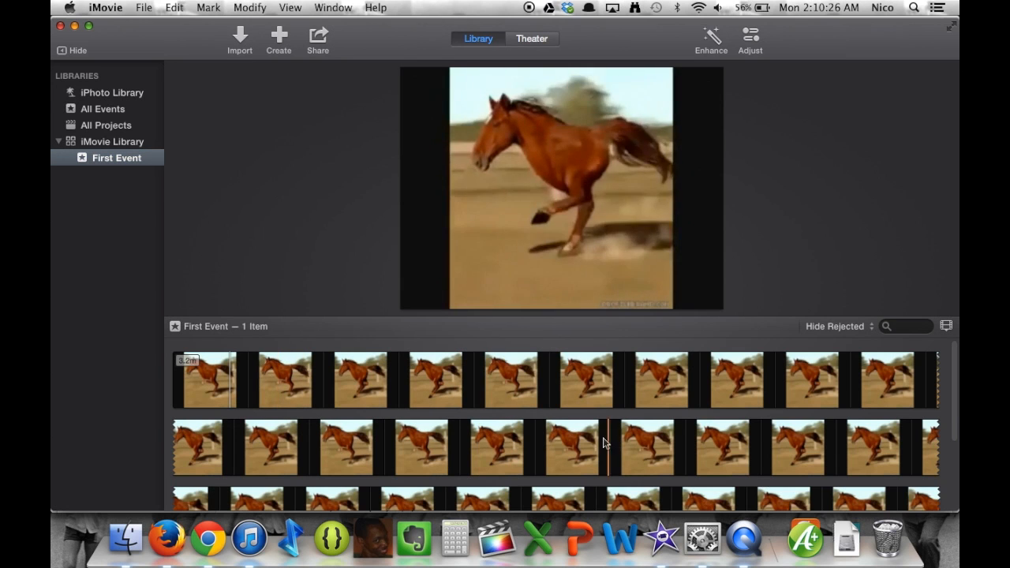
click(210, 7)
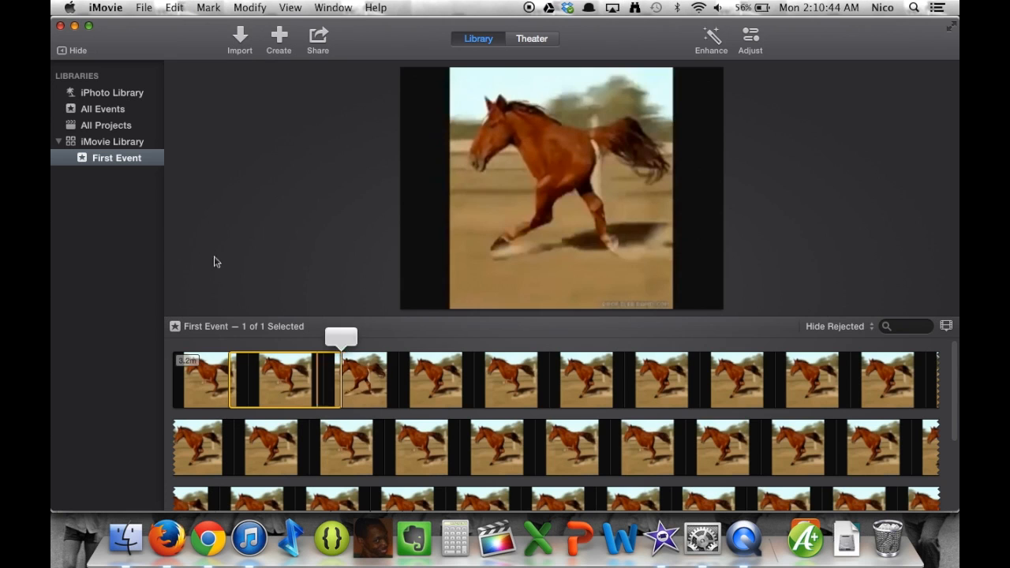
click(207, 233)
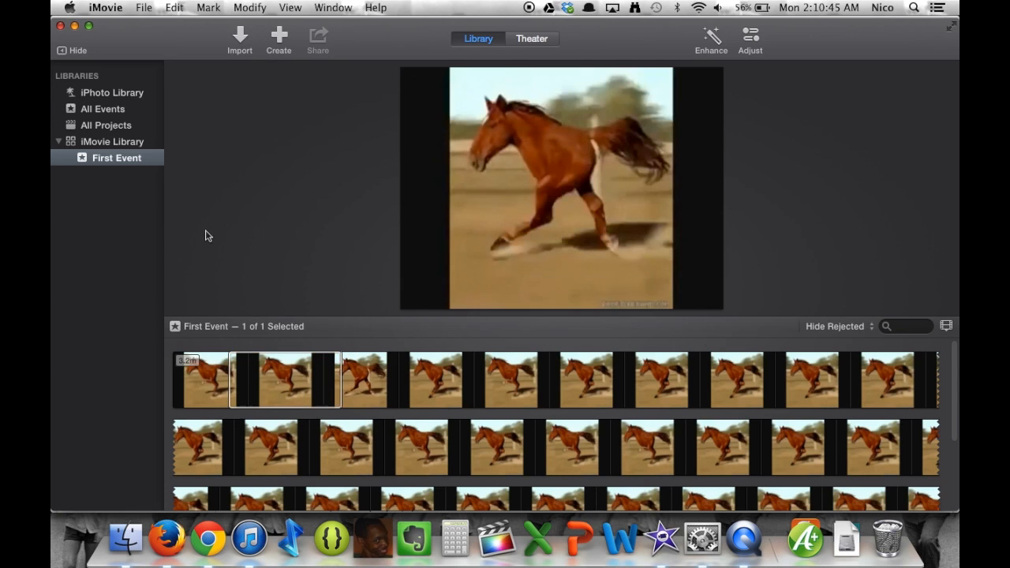
click(228, 378)
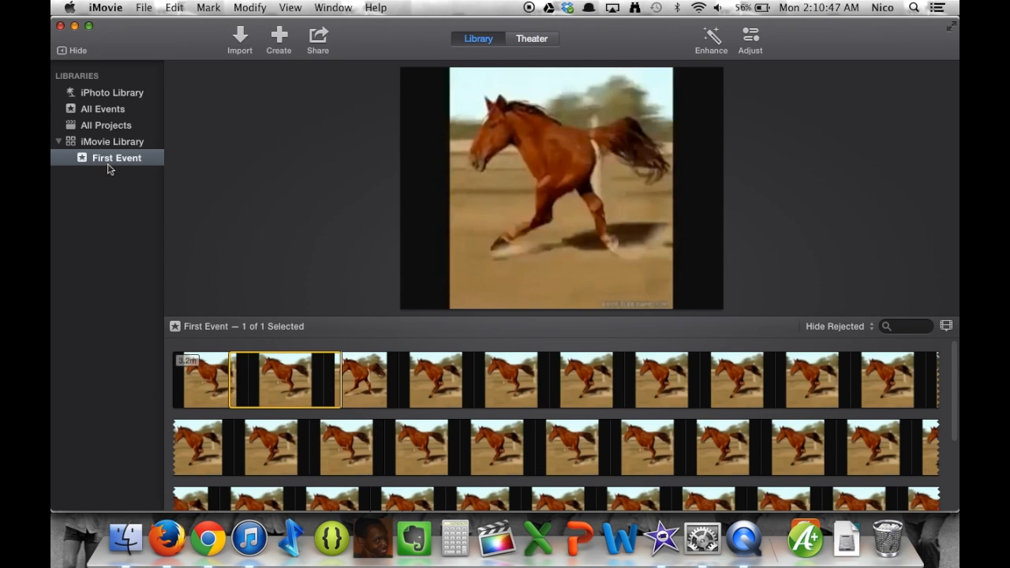
click(114, 164)
scroll(224, 371, down, 1)
click(225, 371)
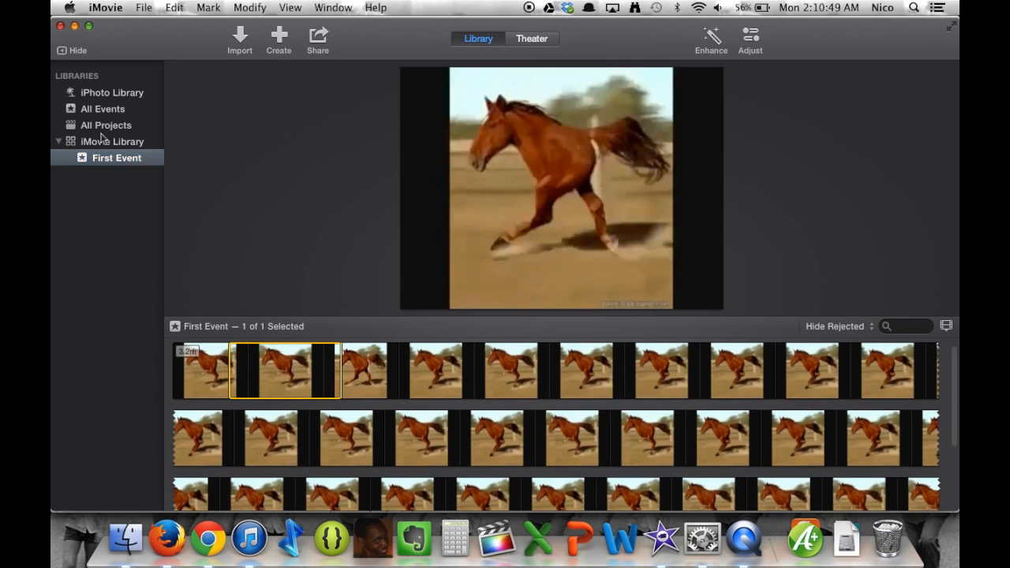
Start a new movie, browse the available themes and choose No Theme
click(282, 46)
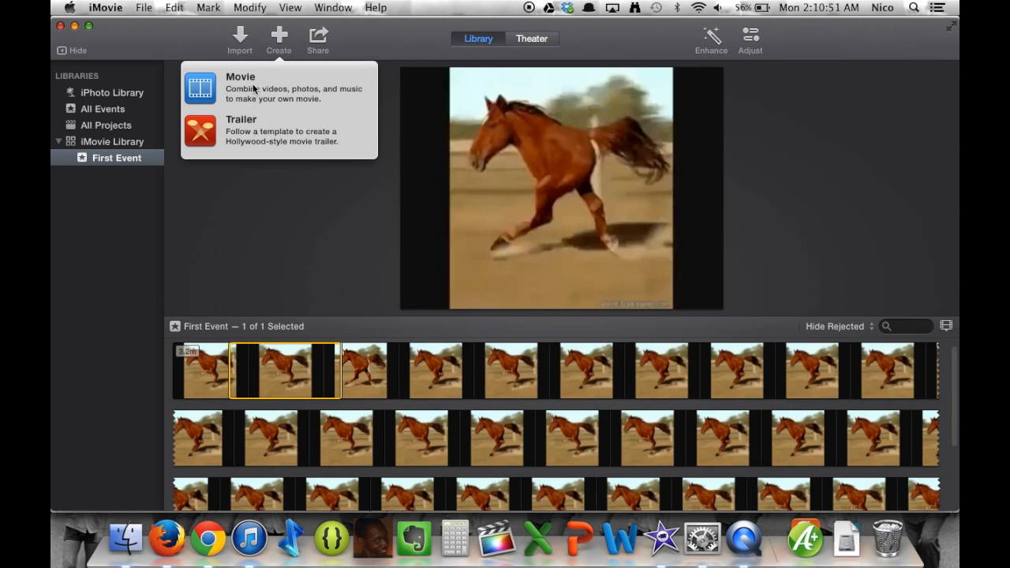
click(253, 89)
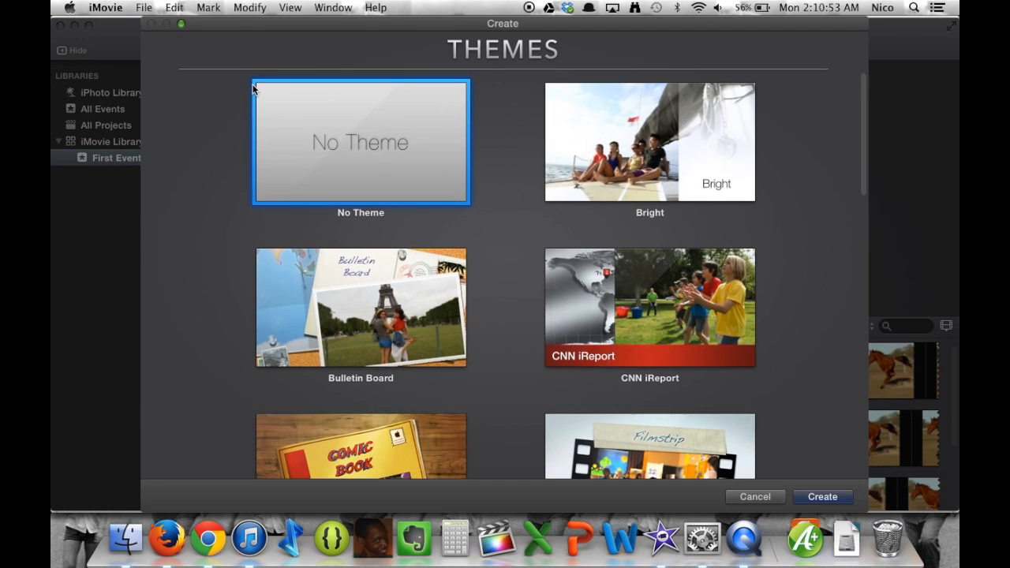
scroll(355, 174, down, 15)
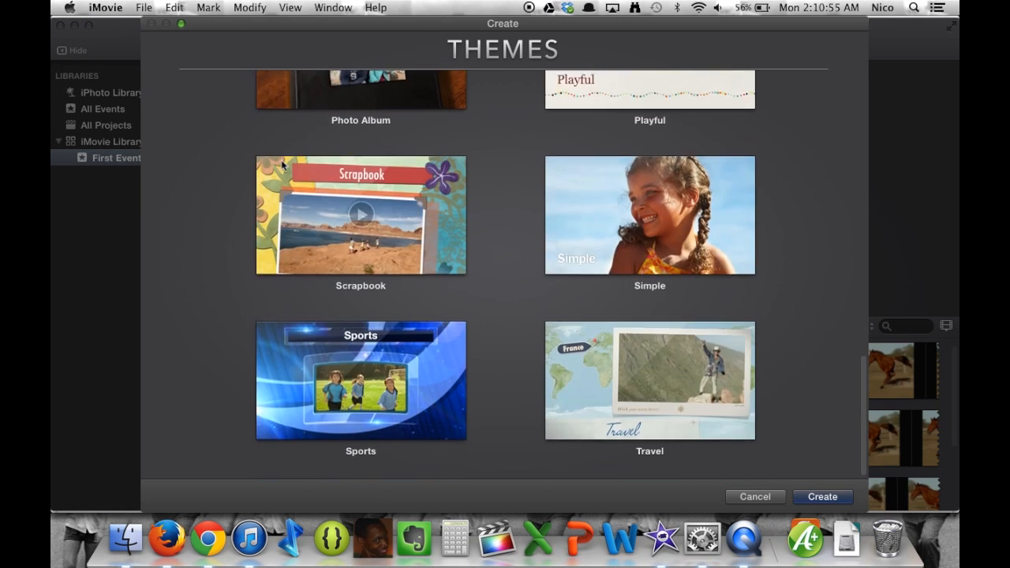
scroll(336, 301, up, 15)
scroll(335, 302, down, 10)
scroll(335, 301, up, 10)
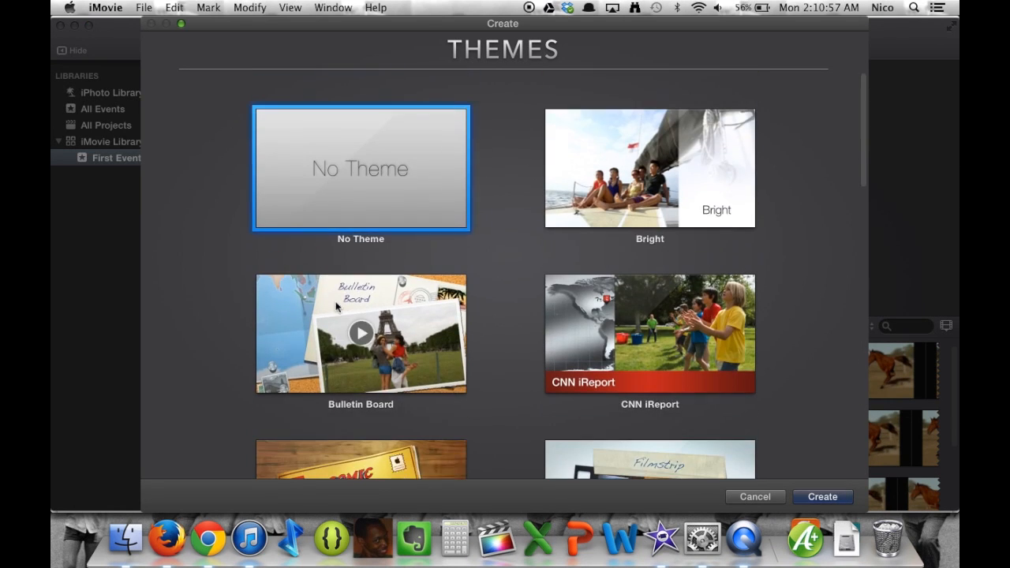
double_click(352, 199)
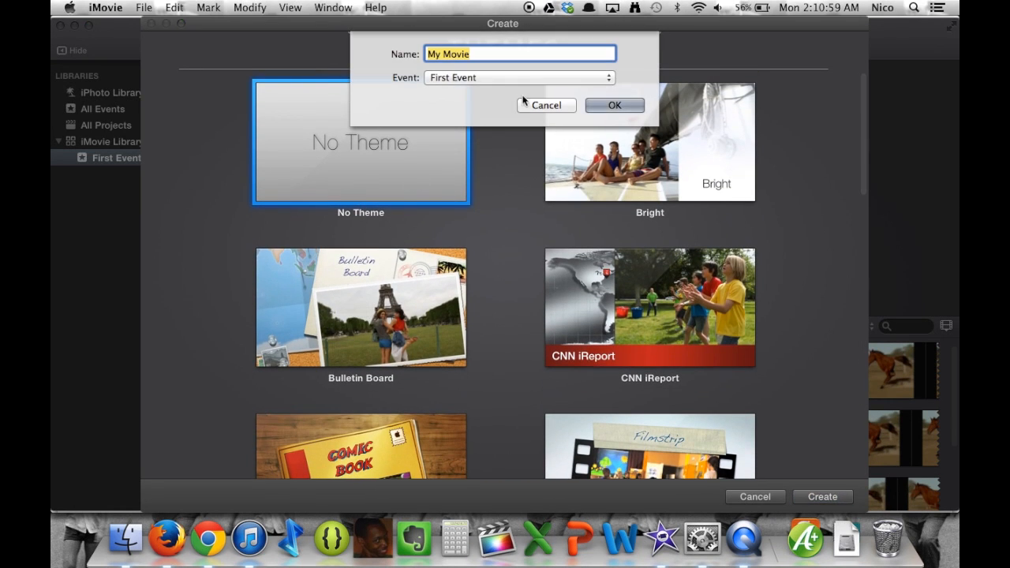
Create the project with the name My Movie and First Event as its event
click(499, 77)
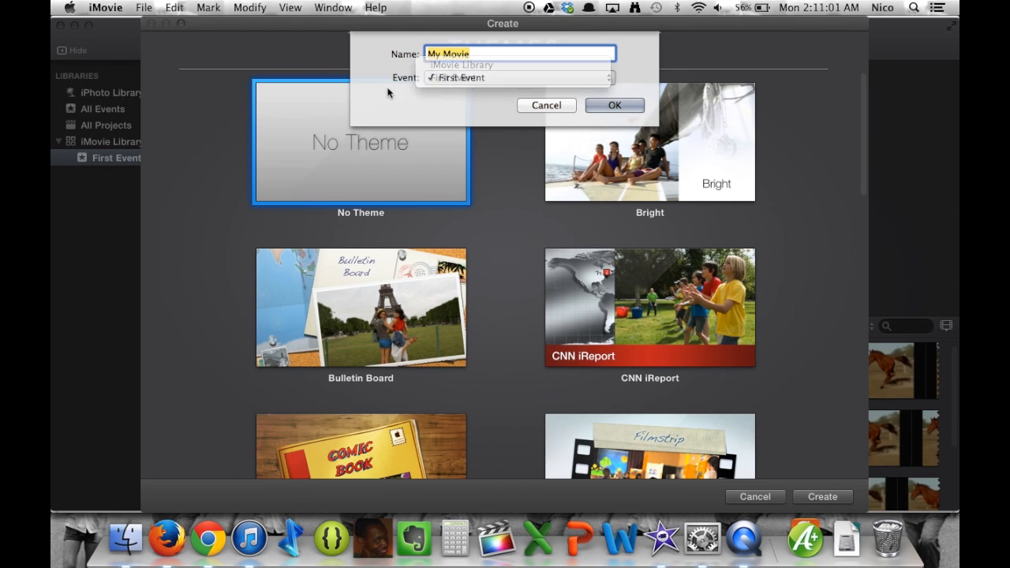
click(483, 79)
click(490, 77)
click(386, 80)
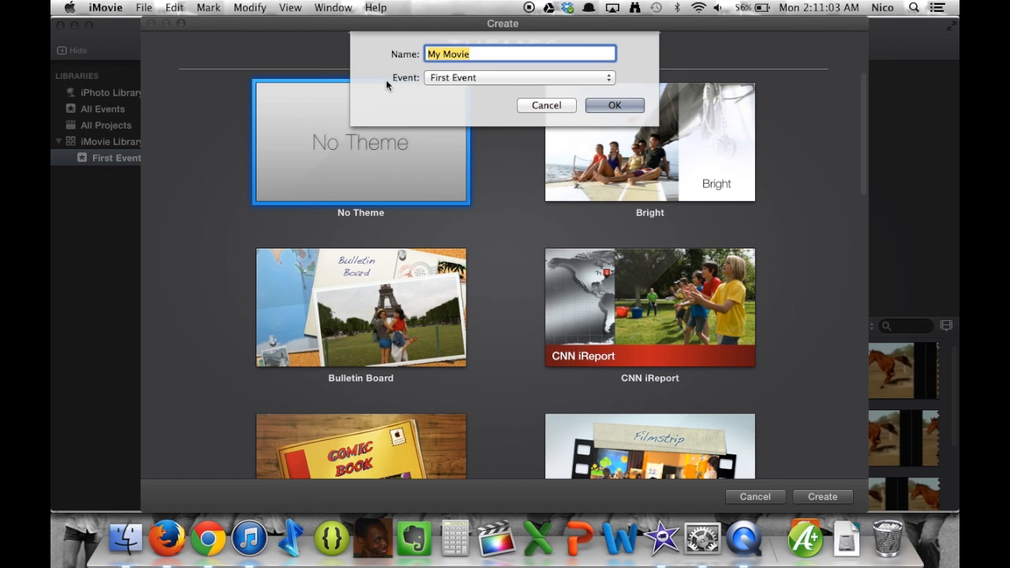
click(381, 80)
click(376, 75)
click(479, 78)
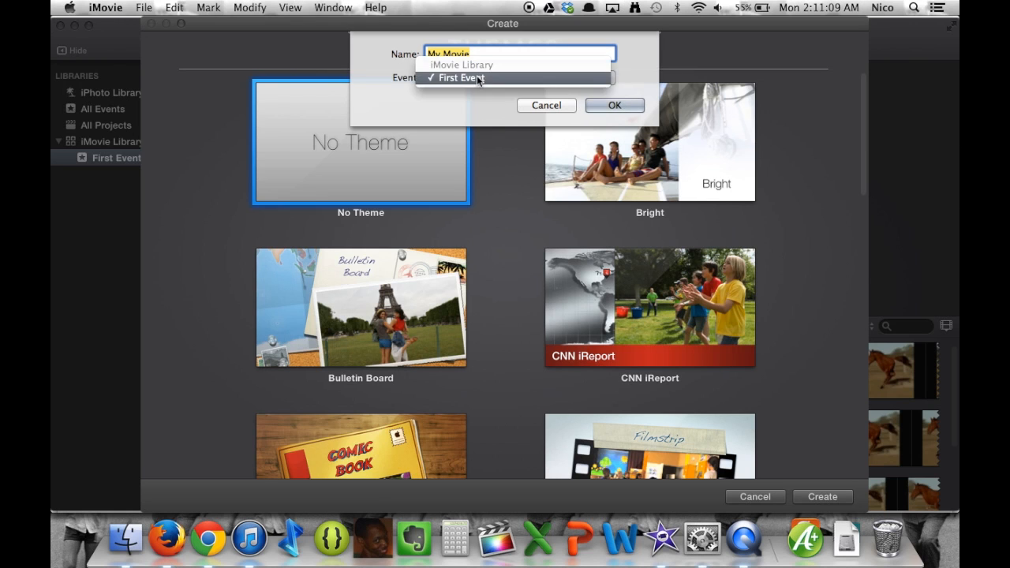
click(431, 78)
click(617, 107)
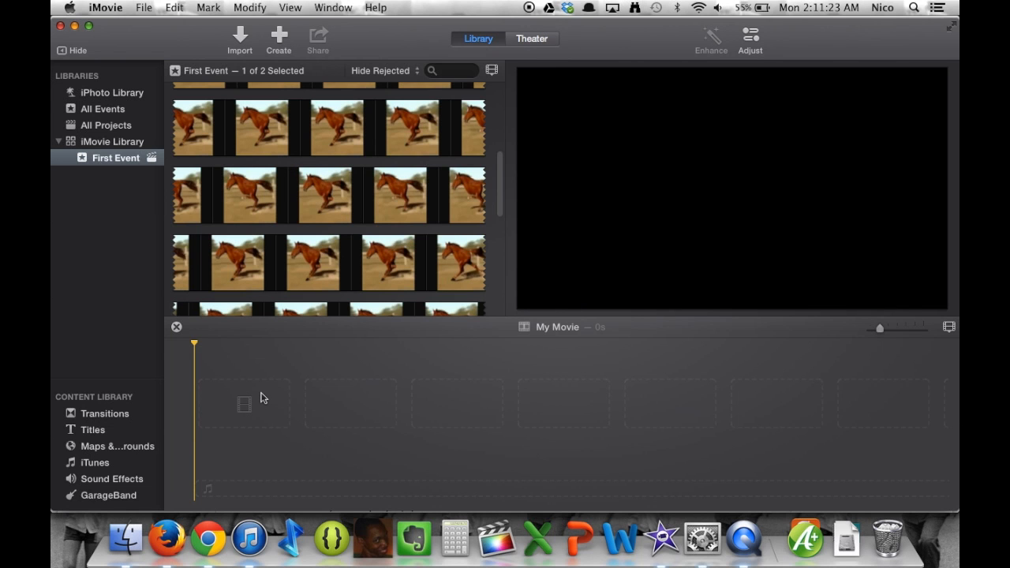
Add an about 8.1-second section of the horse clip to the empty timeline and trim its end to about 4.6 seconds
click(291, 197)
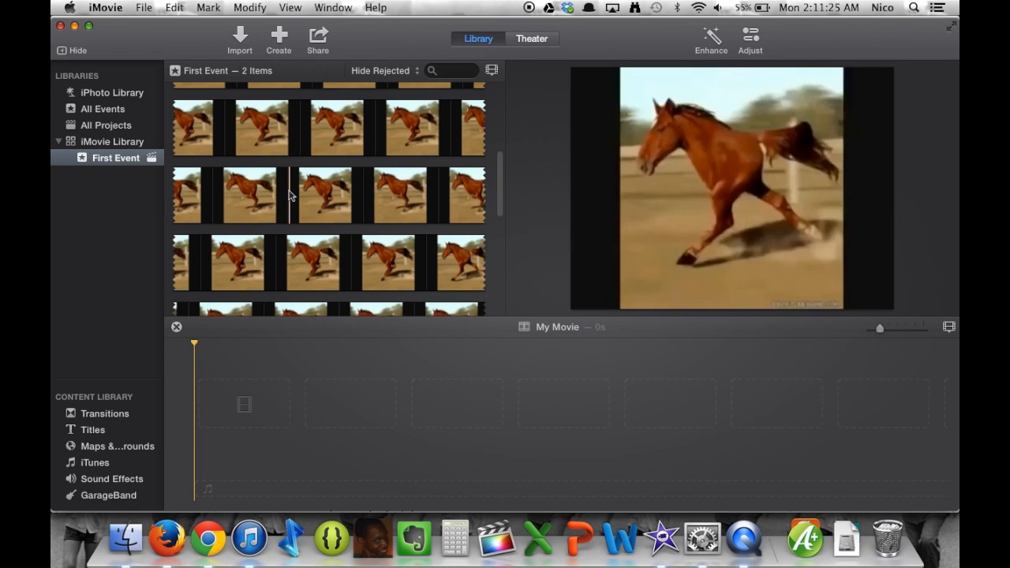
drag(232, 197, 348, 197)
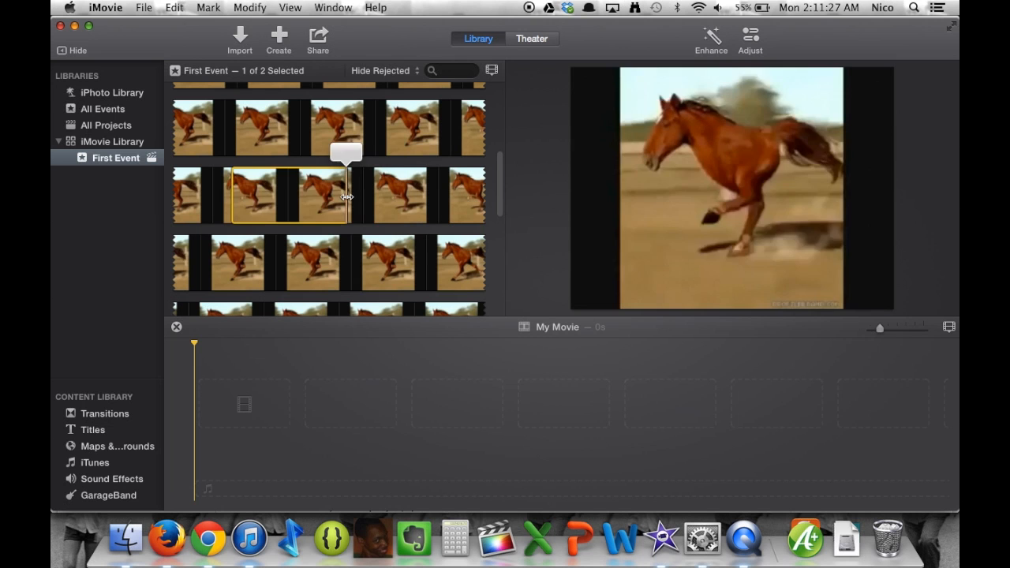
click(318, 230)
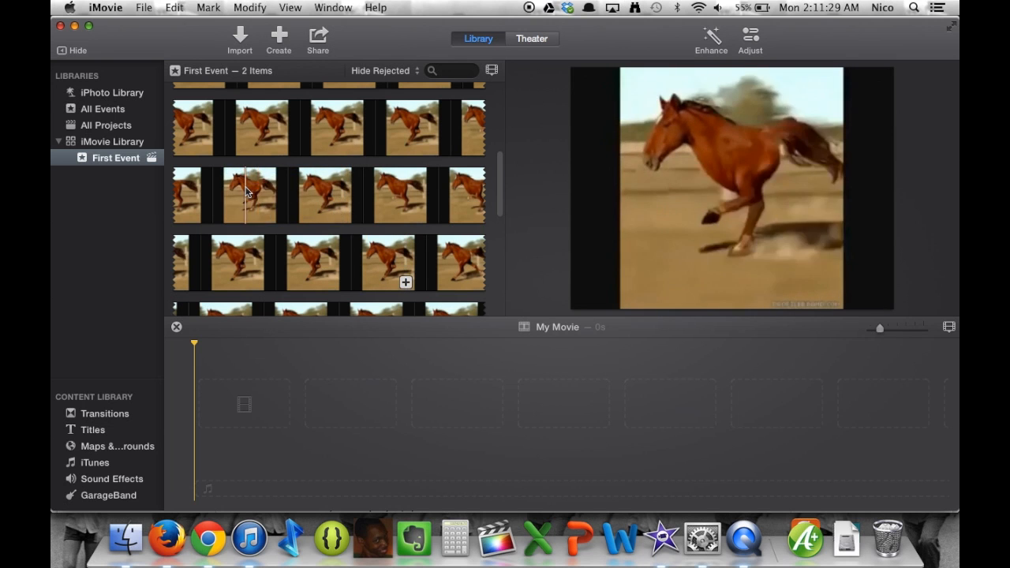
drag(246, 196, 392, 196)
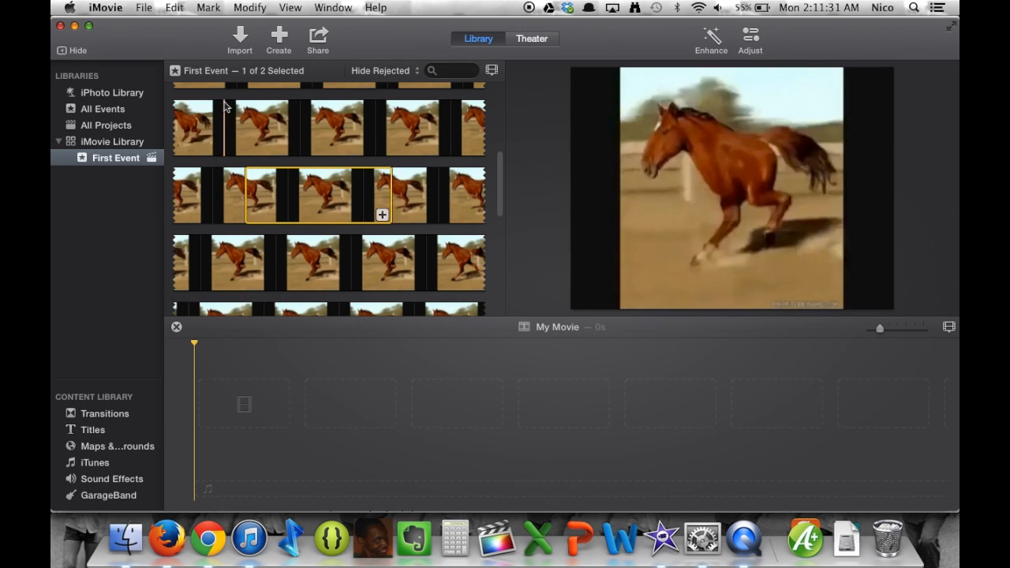
drag(224, 127, 197, 414)
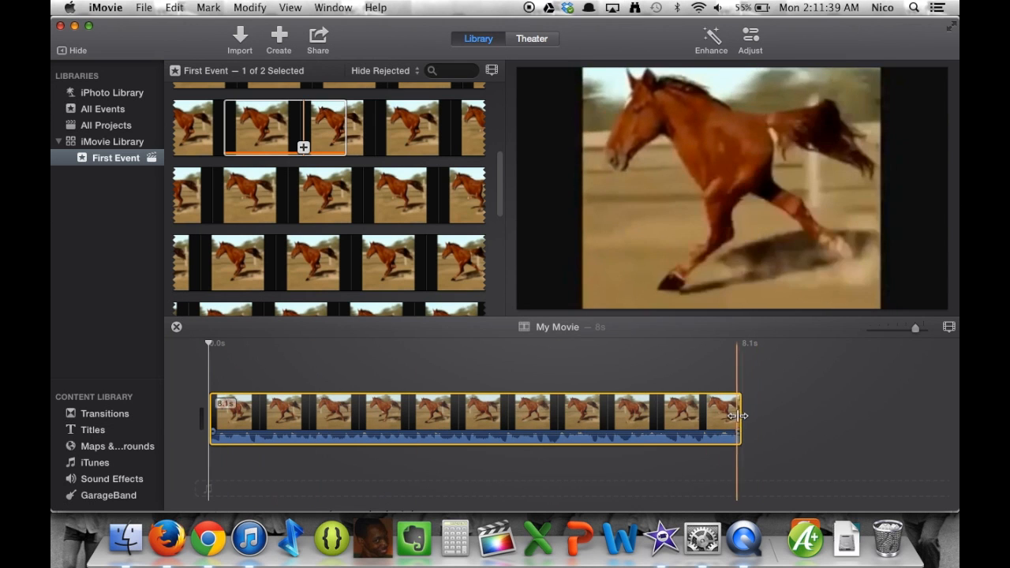
drag(741, 415, 512, 413)
Append the final section of the source horse clip after the first timeline clip and play the movie
scroll(249, 260, down, 10)
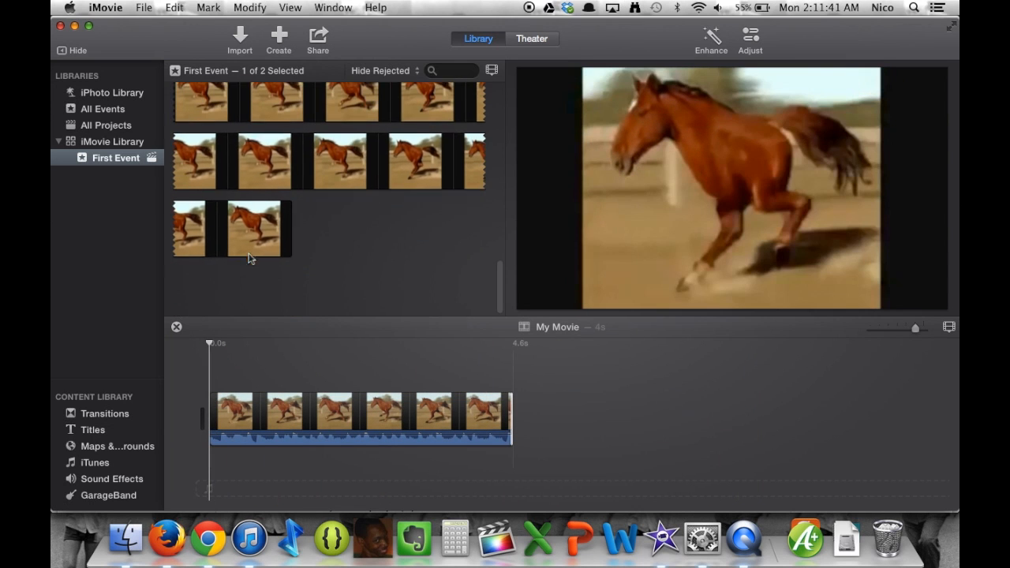
drag(190, 270, 370, 279)
drag(221, 273, 536, 418)
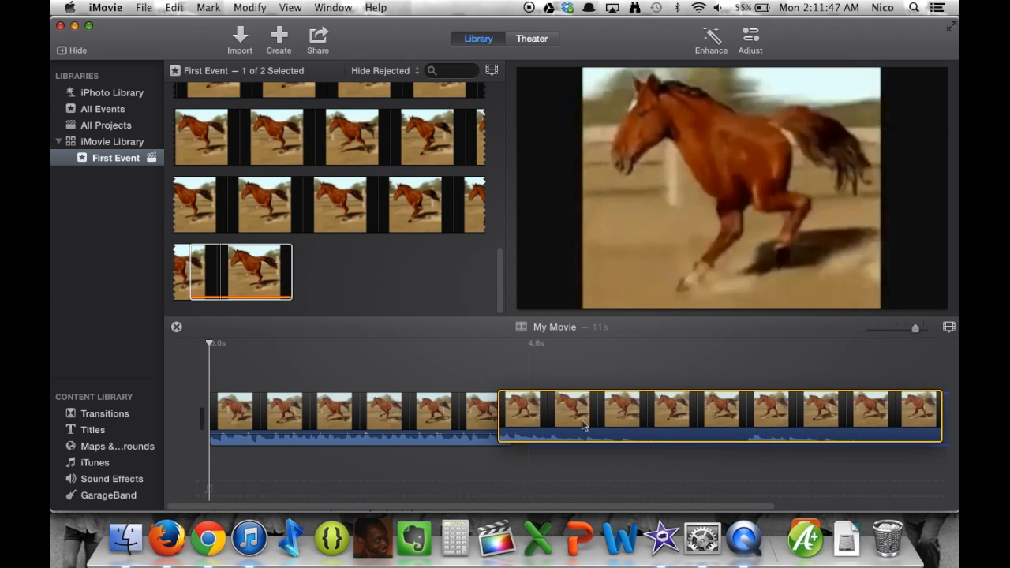
key(space)
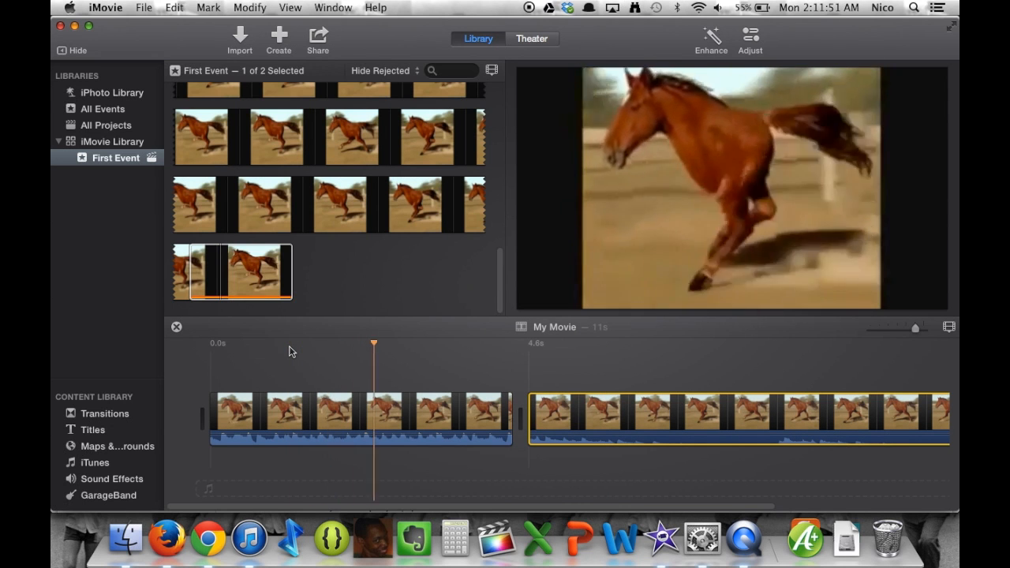
Open the cropping adjustment for the second timeline clip and set its style to Crop
mouse_move(626, 266)
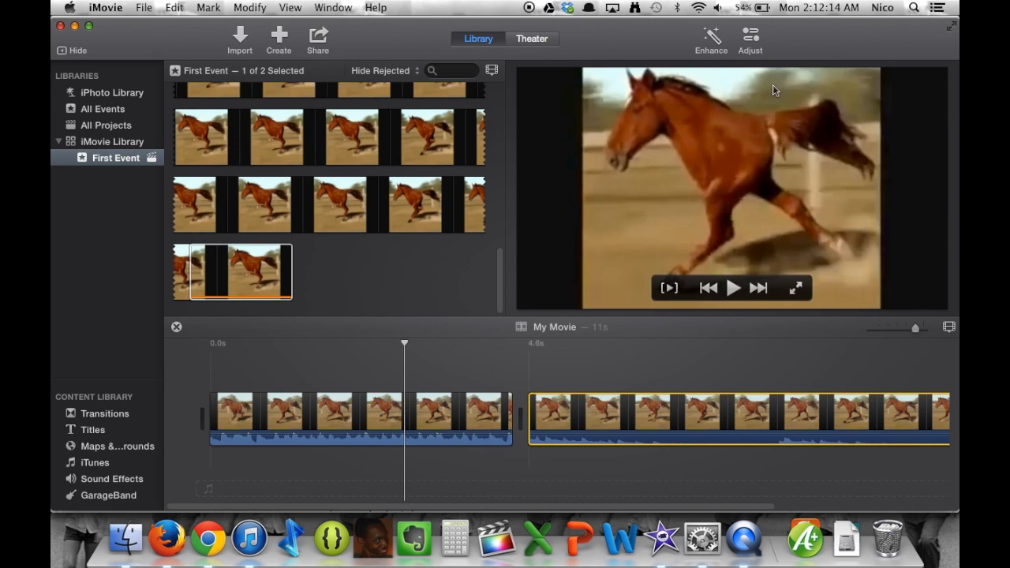
click(750, 37)
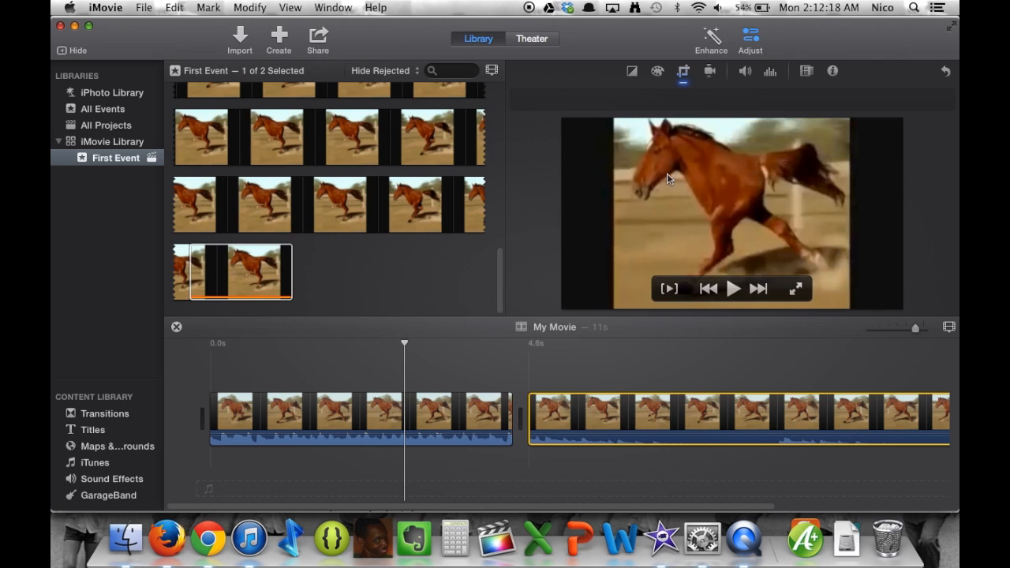
click(679, 84)
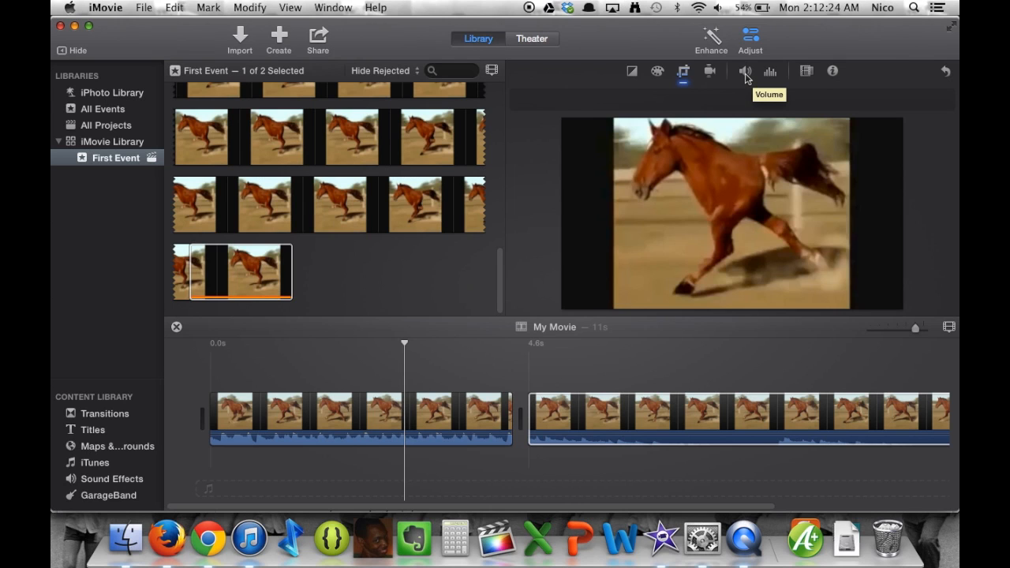
click(683, 72)
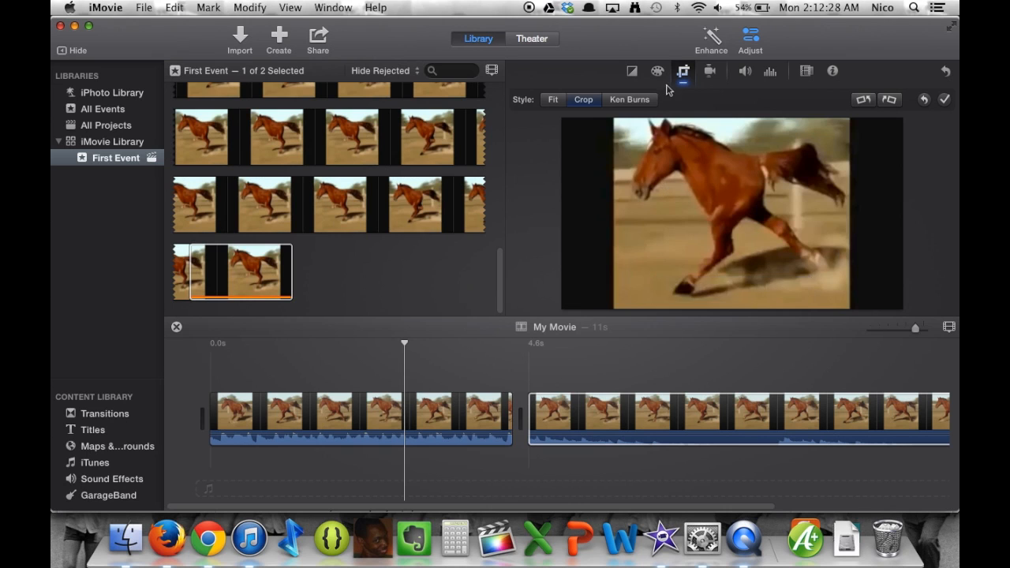
click(590, 99)
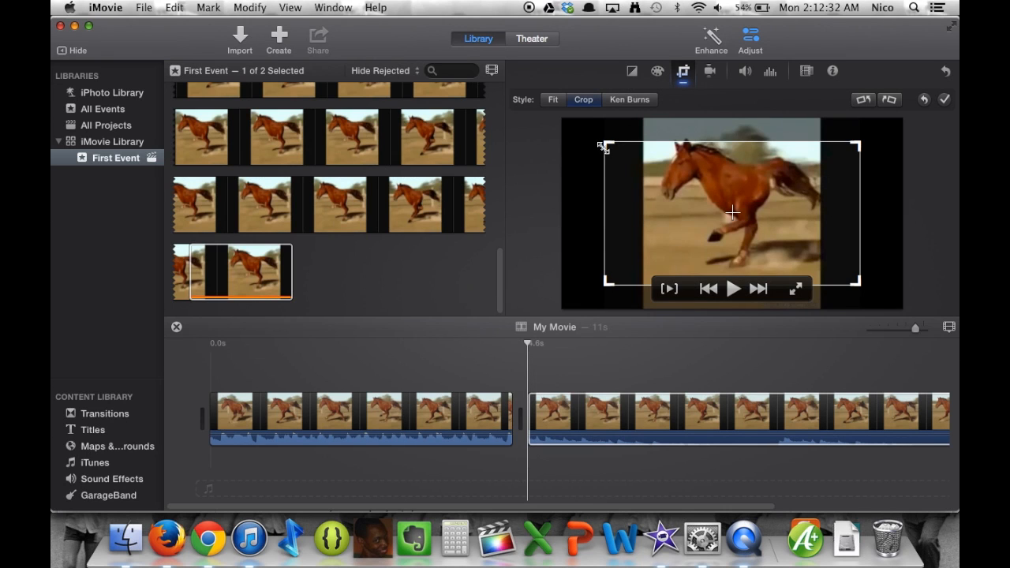
Tighten the crop frame around the horse's head and body, apply the crop and play back the cropped clip
drag(606, 145, 637, 120)
drag(702, 196, 695, 154)
drag(632, 119, 678, 179)
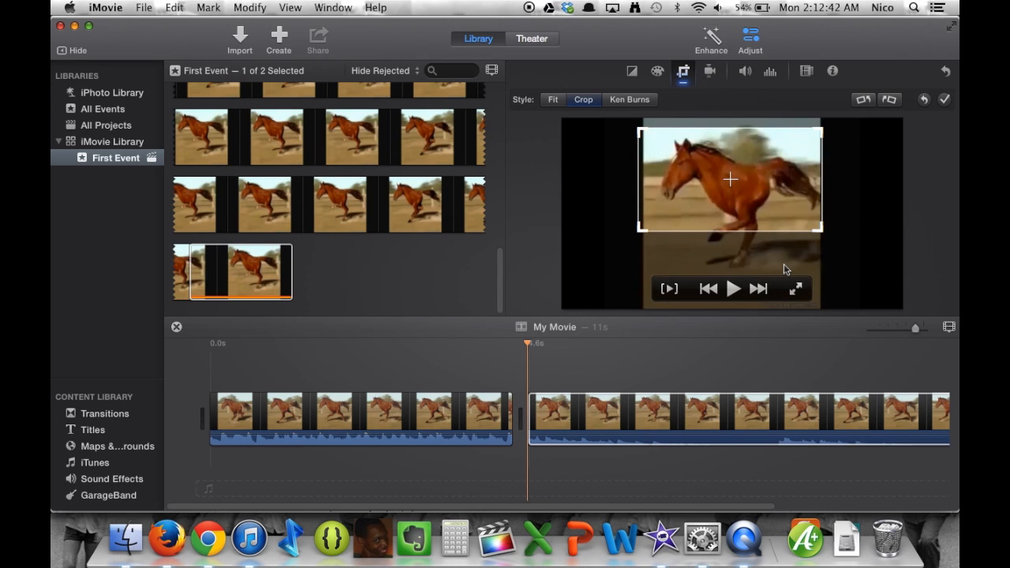
key(Return)
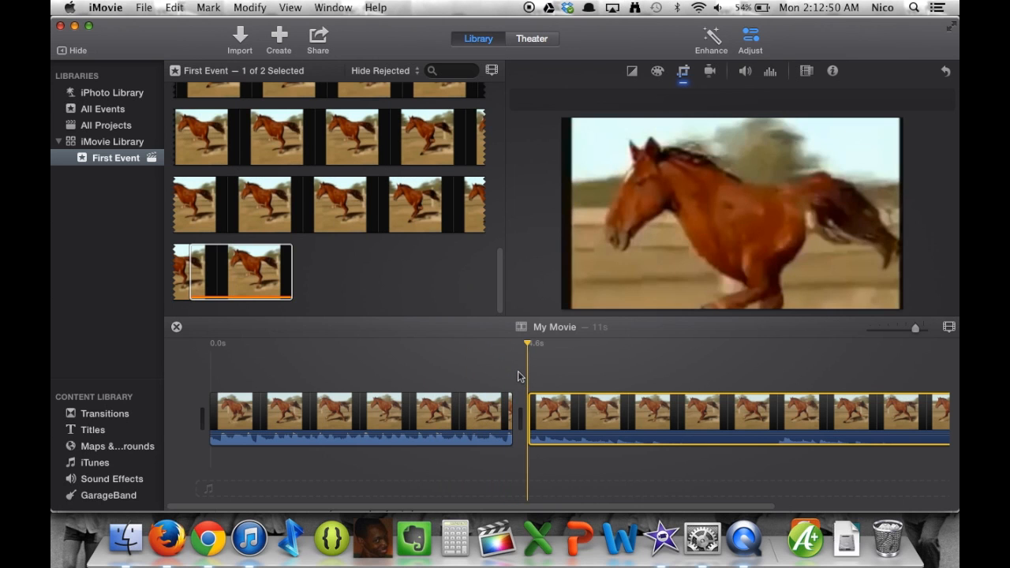
key(space)
key(space)
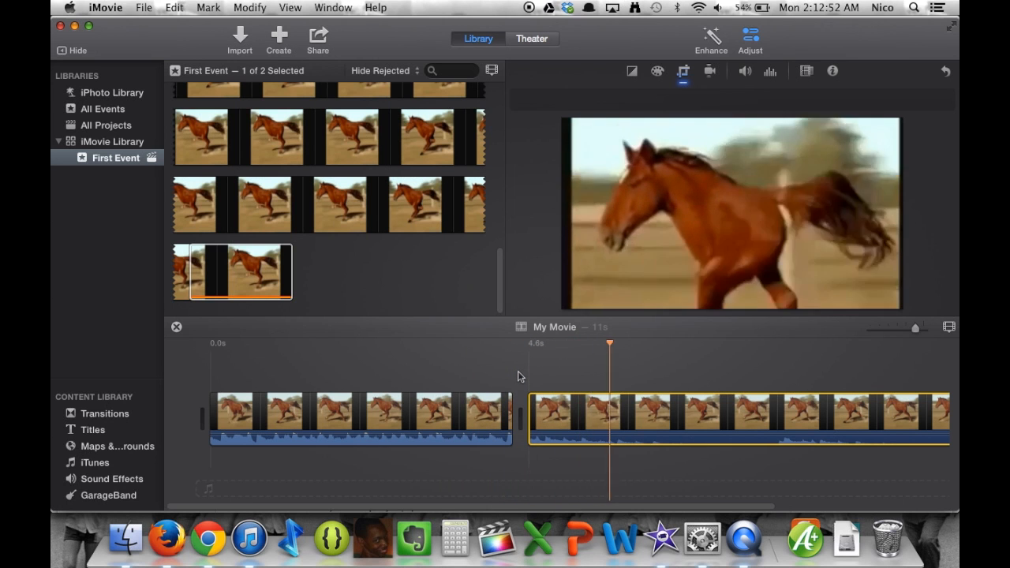
Try stabilizing the second clip's shaky video and look through its volume, noise reduction and equalizer adjustments
click(713, 72)
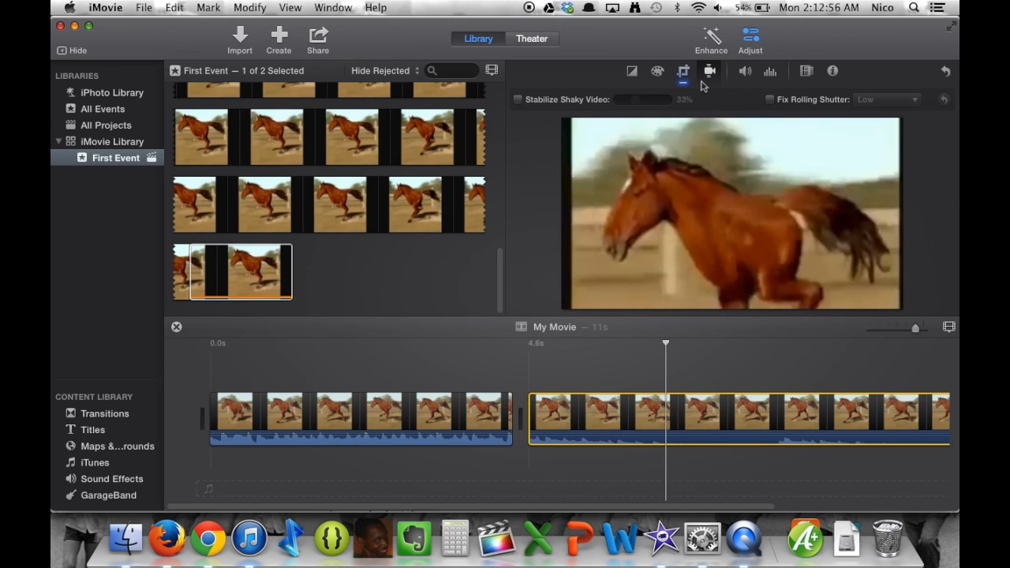
click(519, 100)
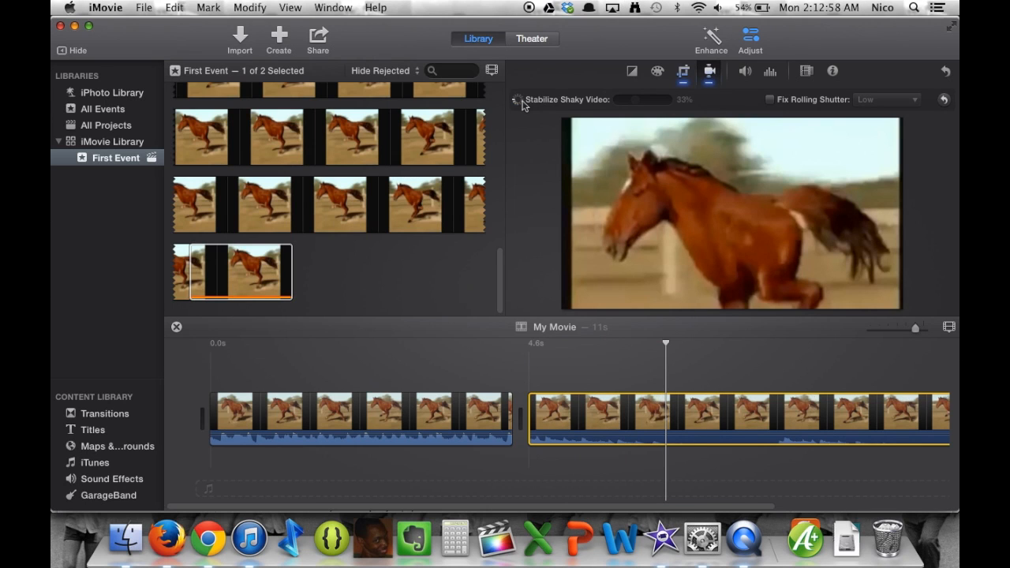
click(740, 73)
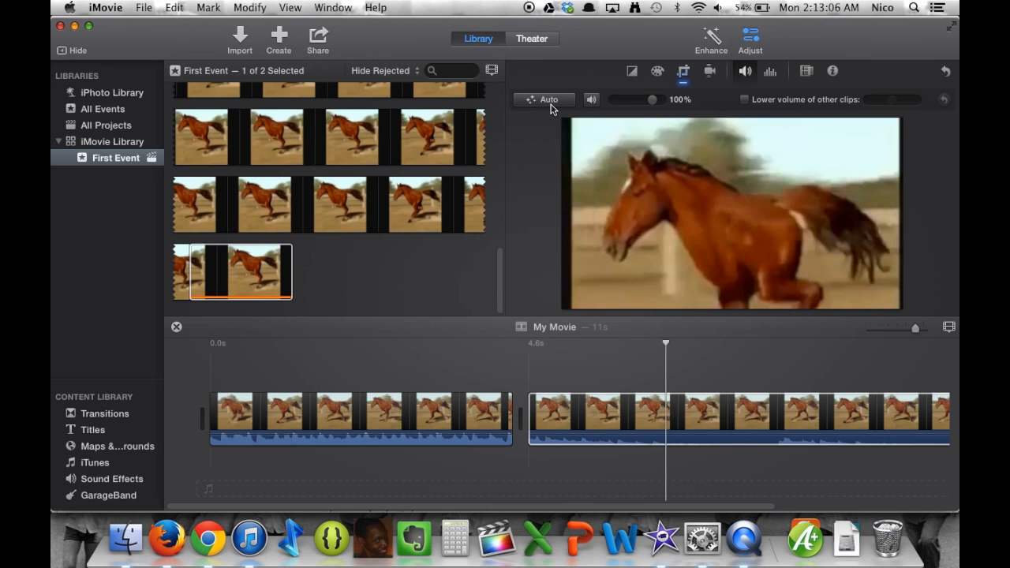
click(773, 77)
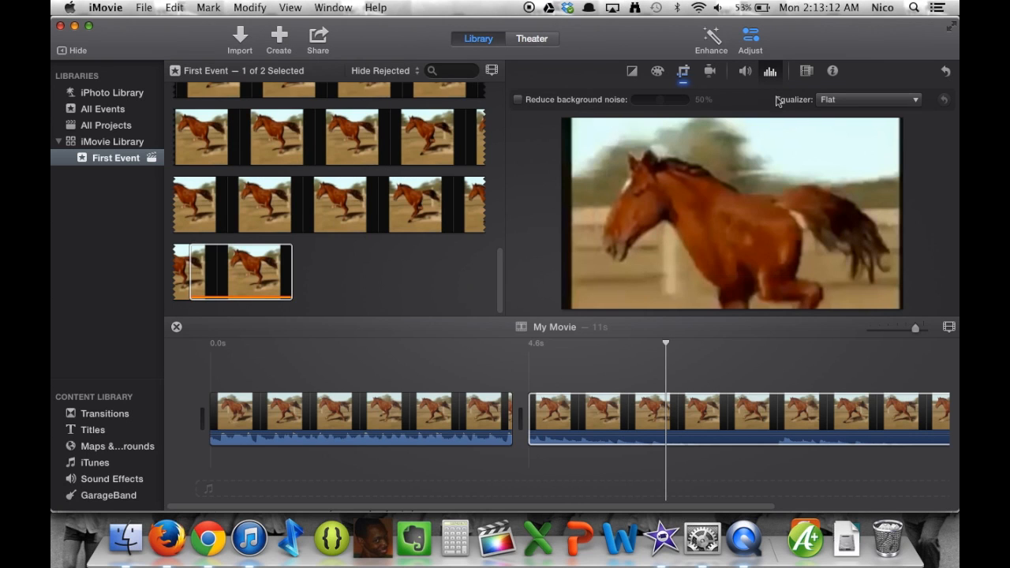
Apply the X-Ray video effect to the second timeline clip
click(805, 75)
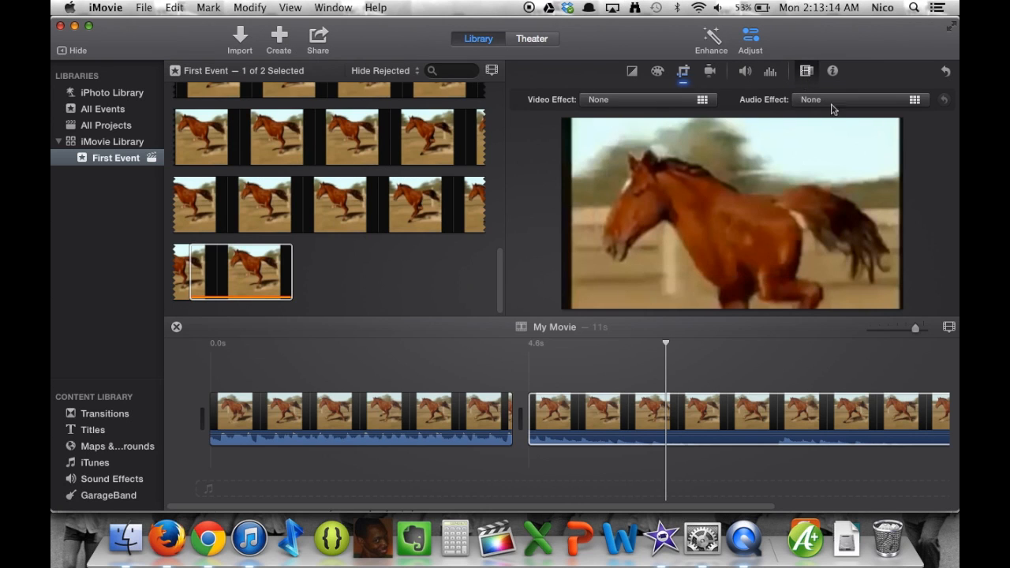
click(702, 101)
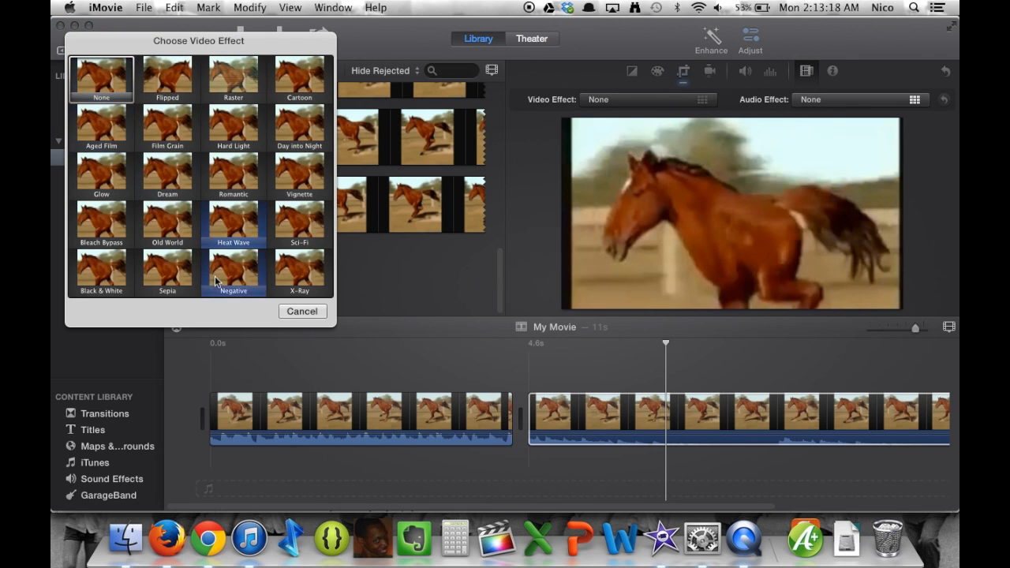
click(300, 272)
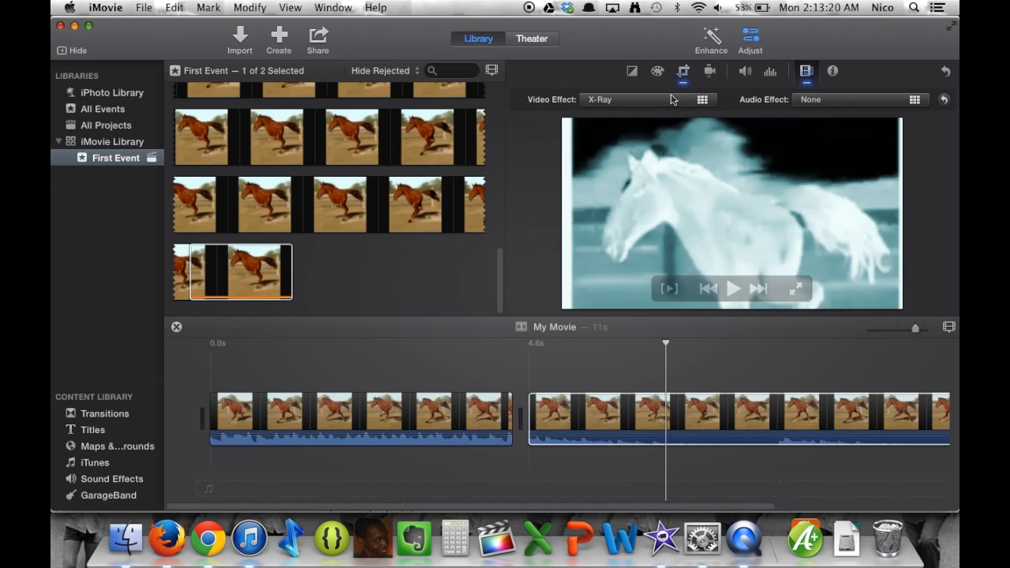
View the second clip's information and slightly nudge the darkest tone slider in its color correction
click(833, 76)
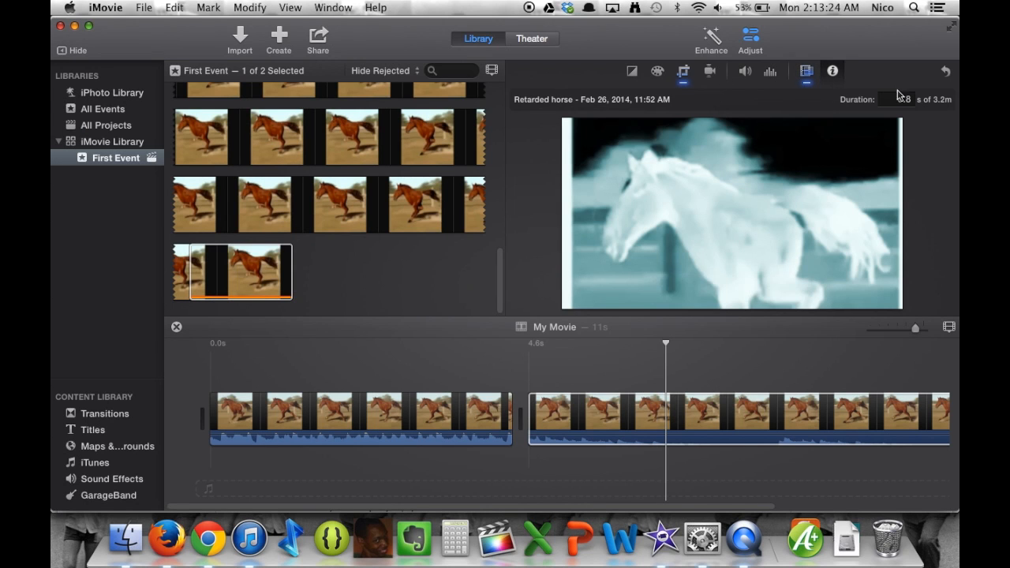
click(658, 73)
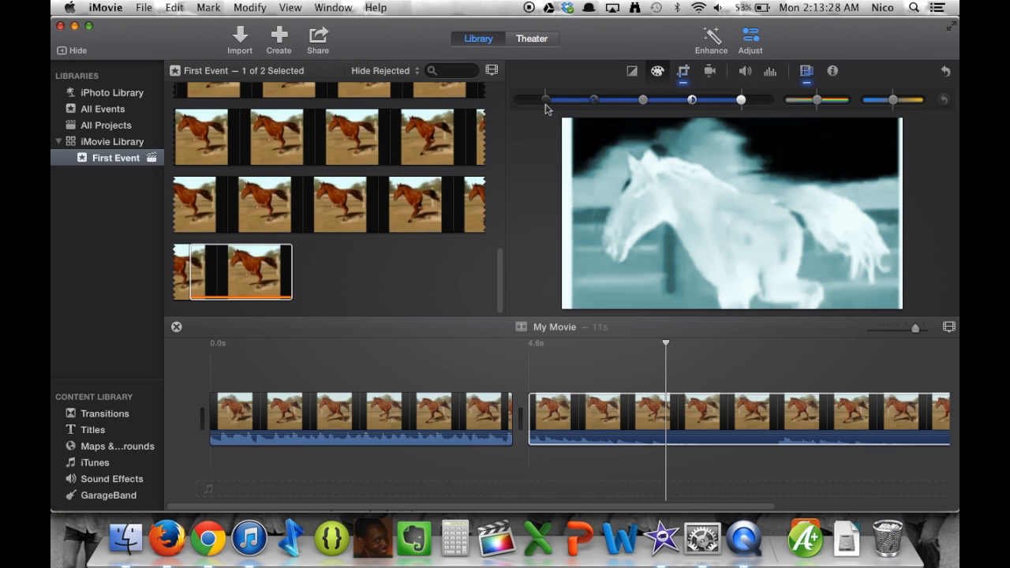
mouse_move(546, 107)
mouse_down()
mouse_move(628, 103)
mouse_move(512, 102)
mouse_move(631, 102)
mouse_move(452, 113)
mouse_move(549, 107)
mouse_up()
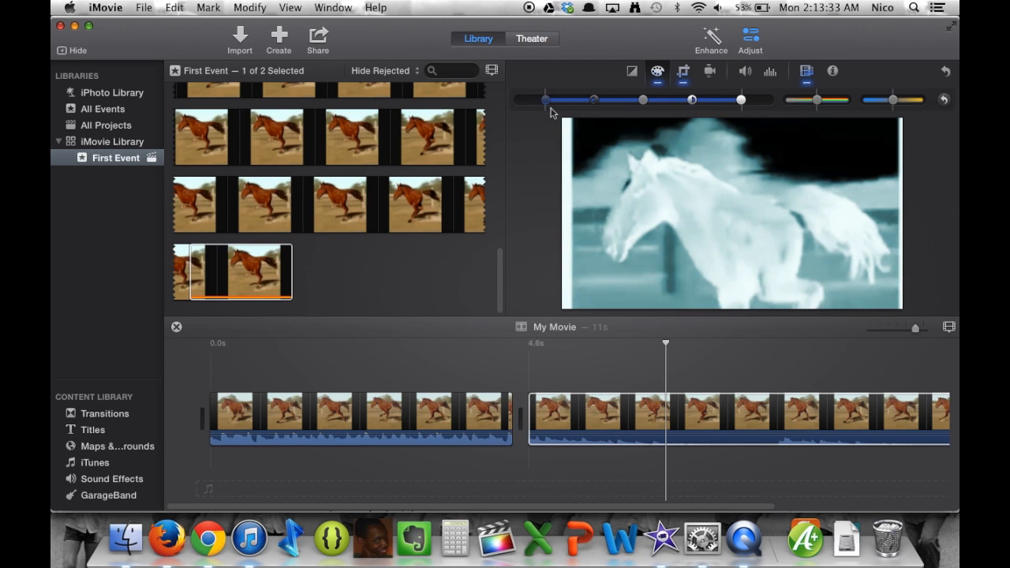
Try matching the second clip's color to a frame of the first timeline clip using Match Color
click(635, 71)
click(658, 71)
click(634, 73)
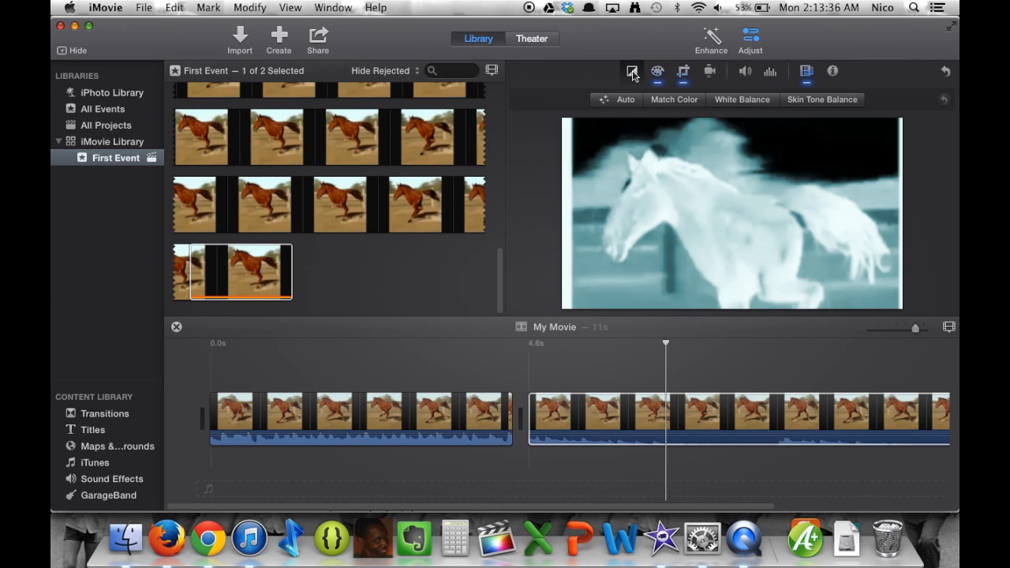
click(673, 105)
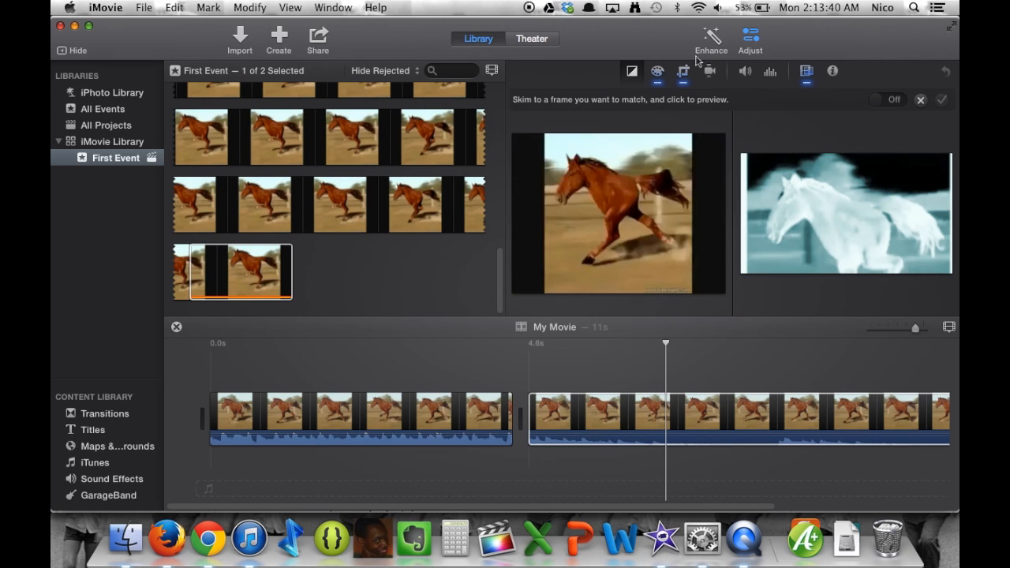
click(595, 419)
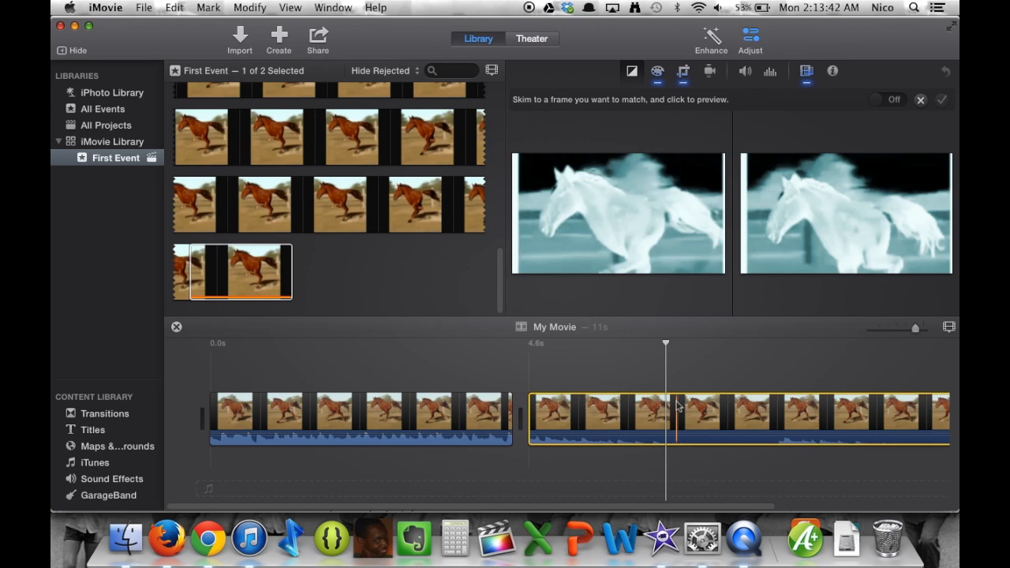
click(464, 414)
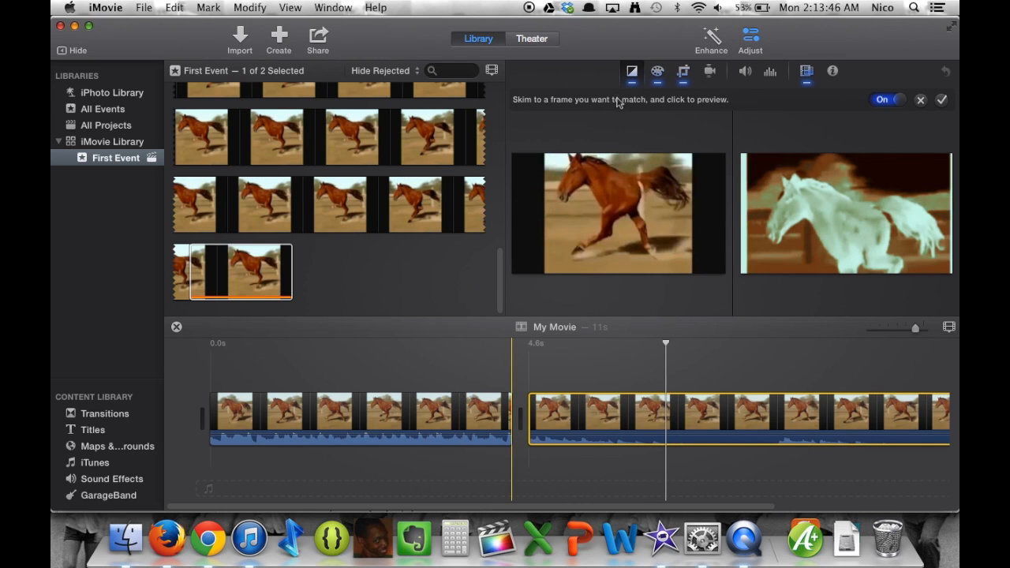
click(631, 71)
click(657, 74)
click(632, 71)
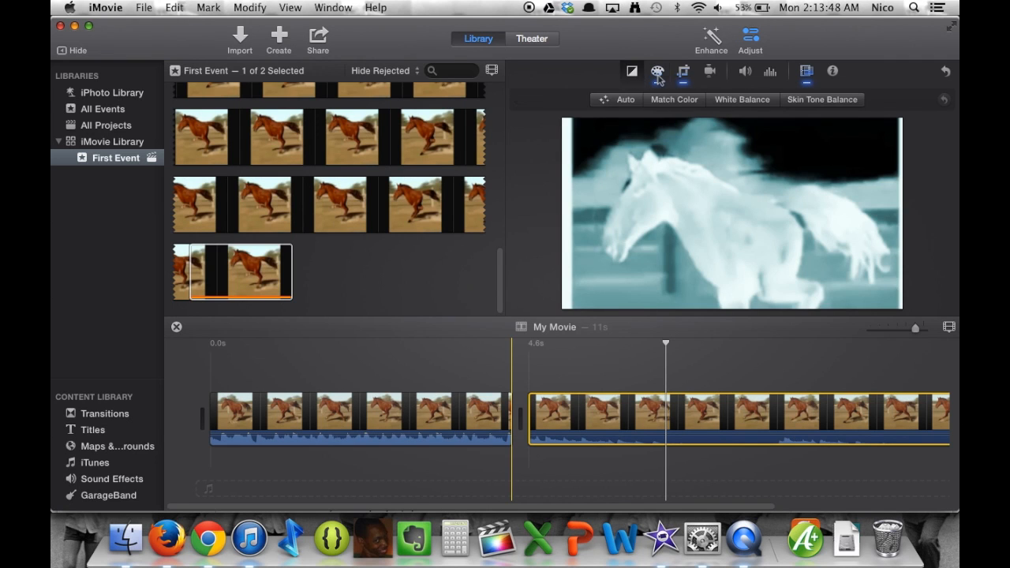
click(657, 73)
click(632, 71)
click(682, 71)
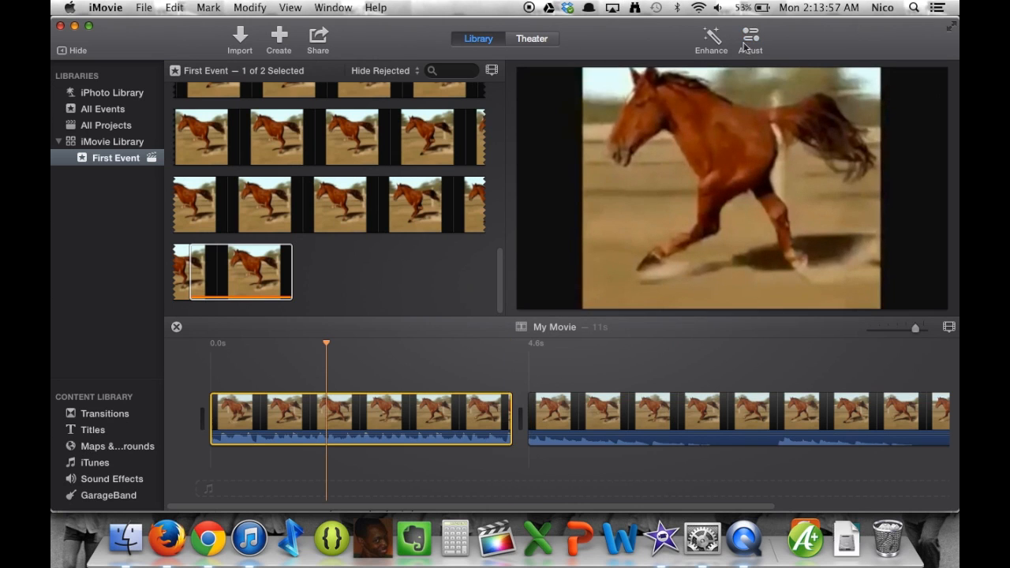
Automatically enhance the first timeline clip and compare its look at another frame
click(708, 39)
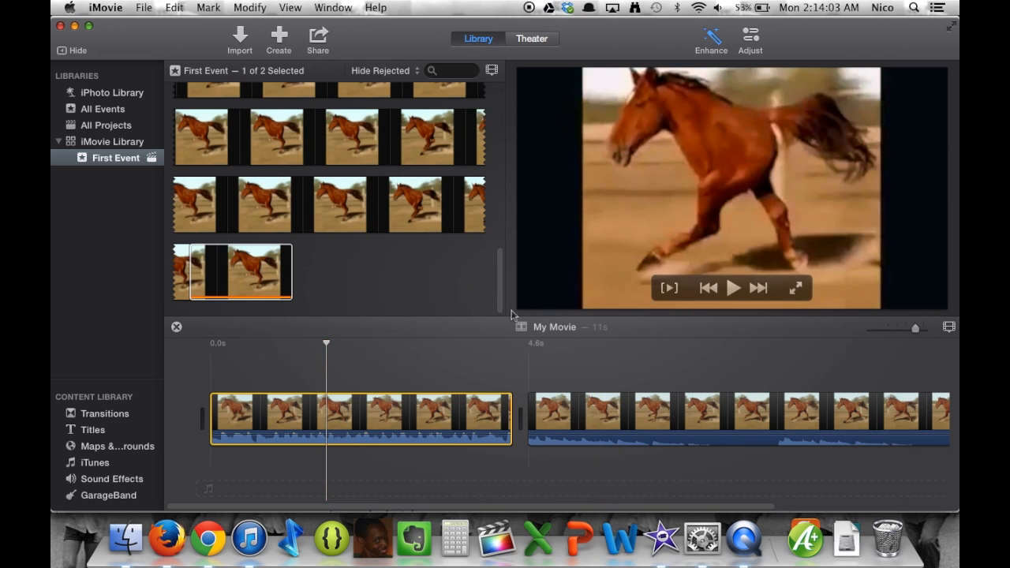
click(428, 414)
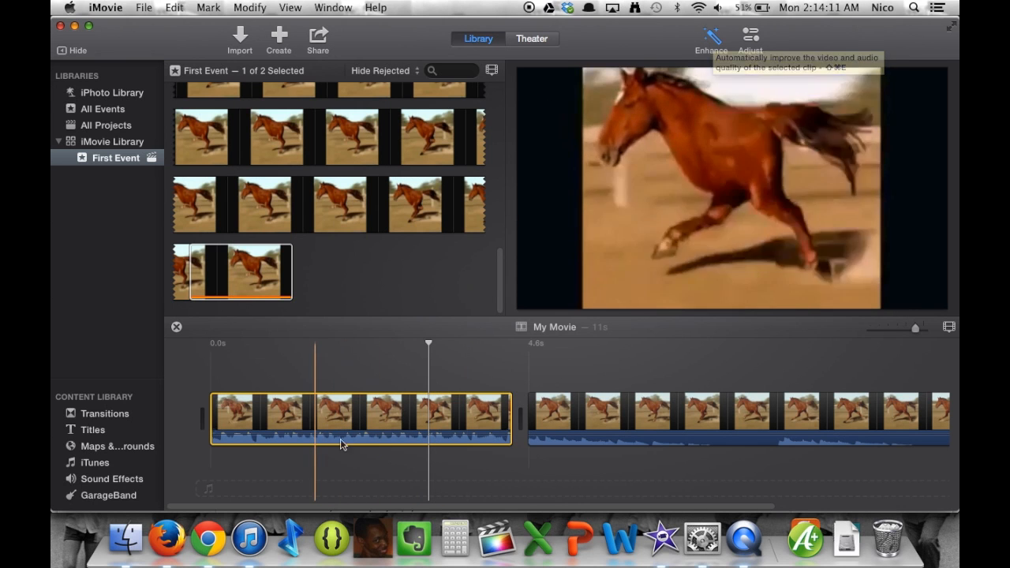
click(708, 48)
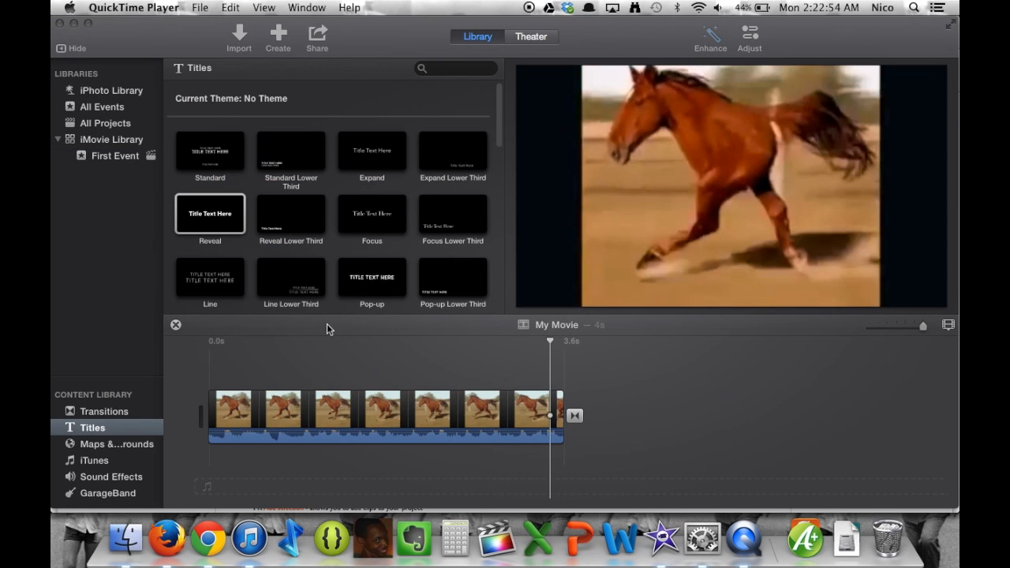
click(327, 330)
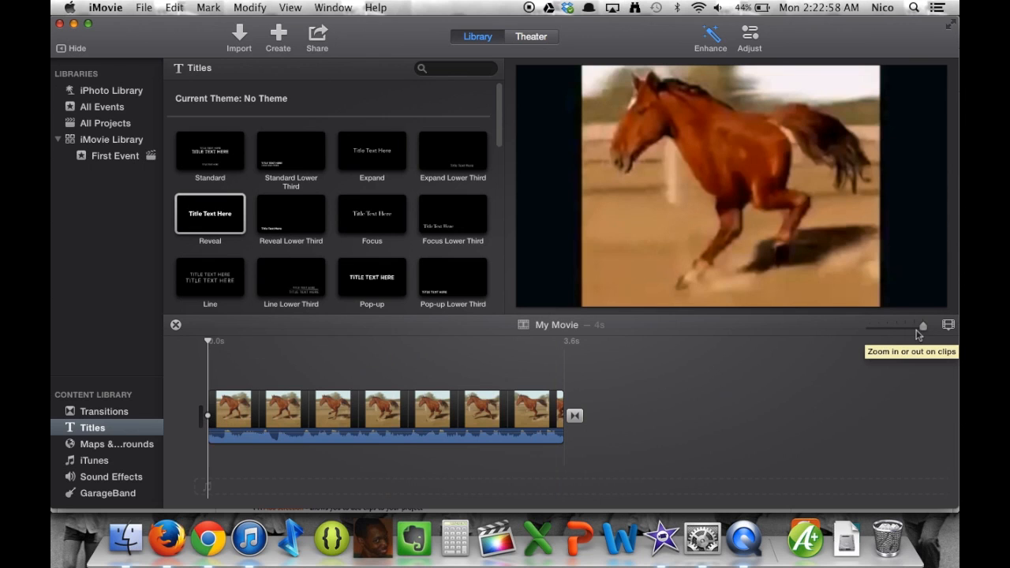
drag(924, 326, 948, 327)
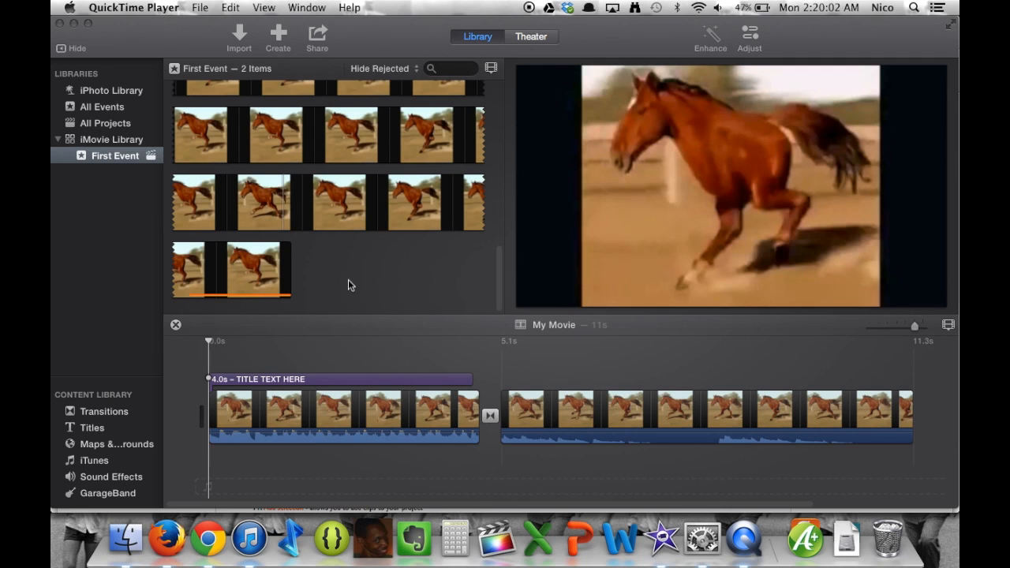
Add the 4.0-second Reveal title above the start of the second timeline clip and preview it
click(114, 432)
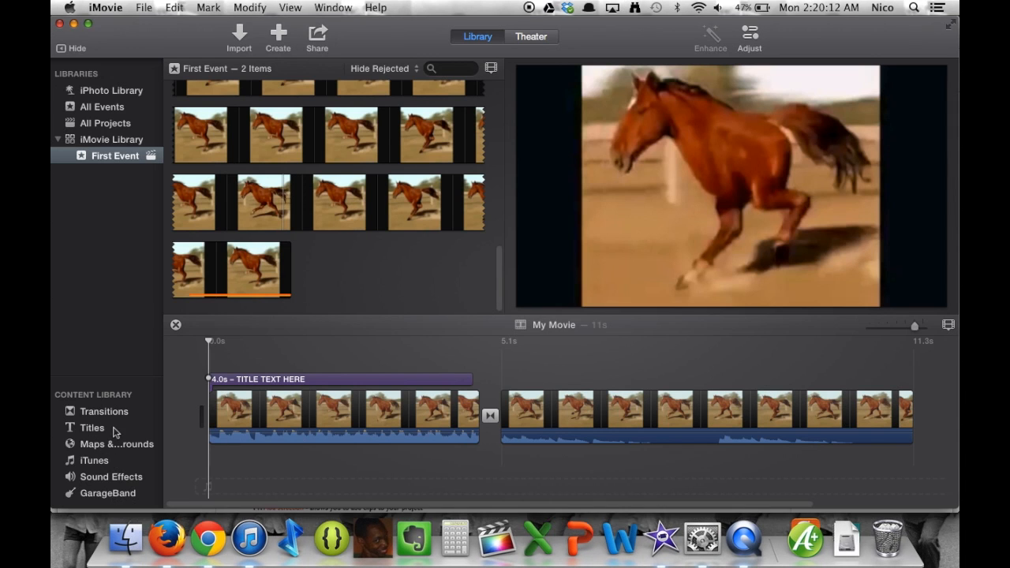
click(114, 432)
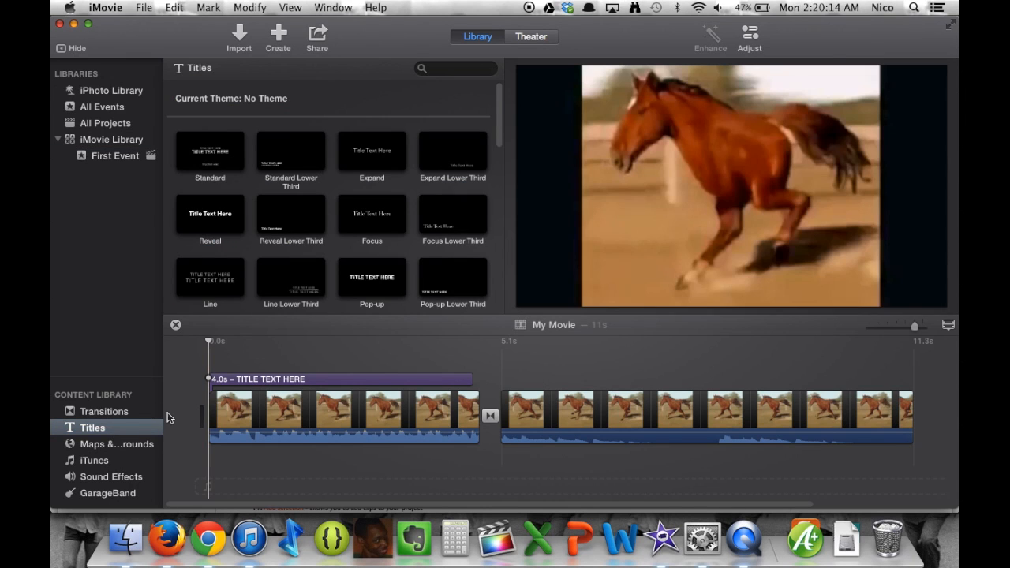
click(95, 433)
click(288, 224)
drag(227, 220, 516, 378)
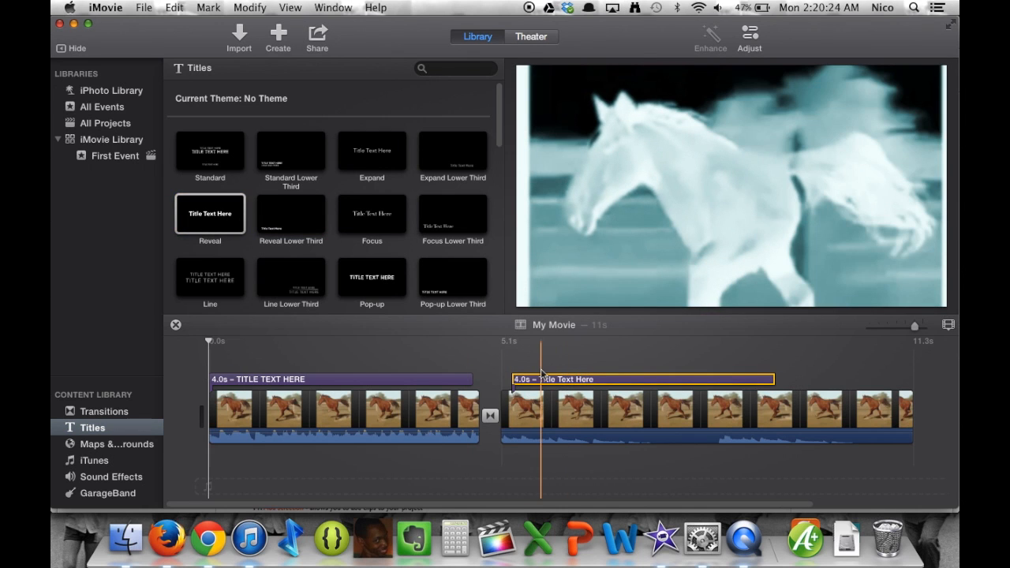
click(538, 382)
key(space)
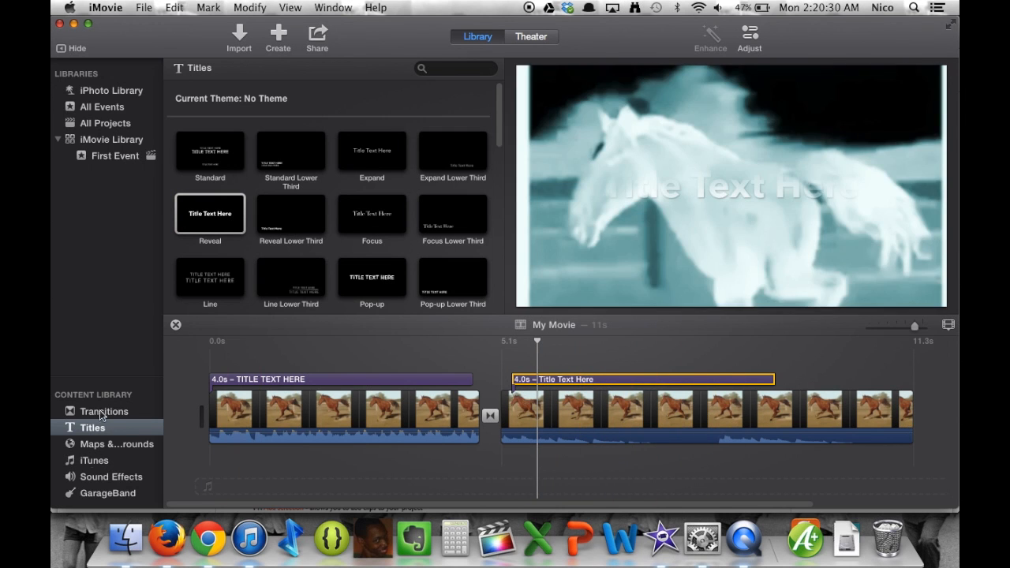
Open the voiceover recording controls for the movie
click(334, 7)
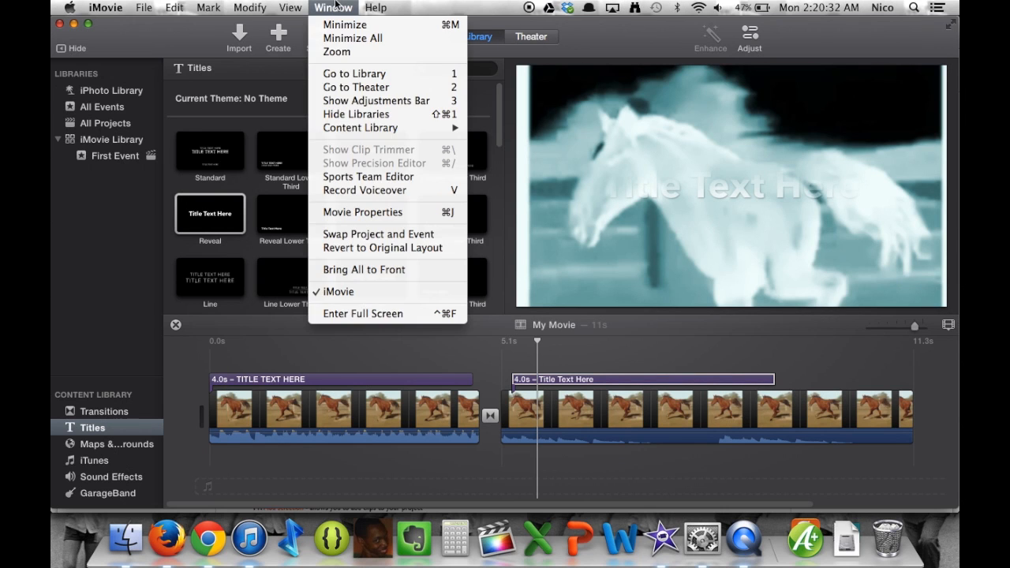
click(335, 6)
click(320, 7)
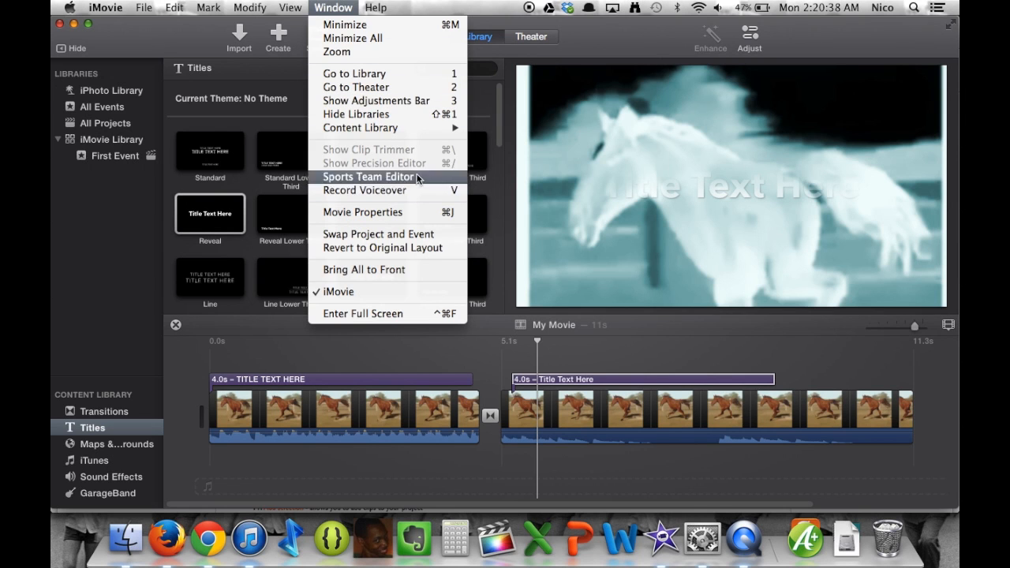
click(415, 5)
click(381, 6)
click(382, 6)
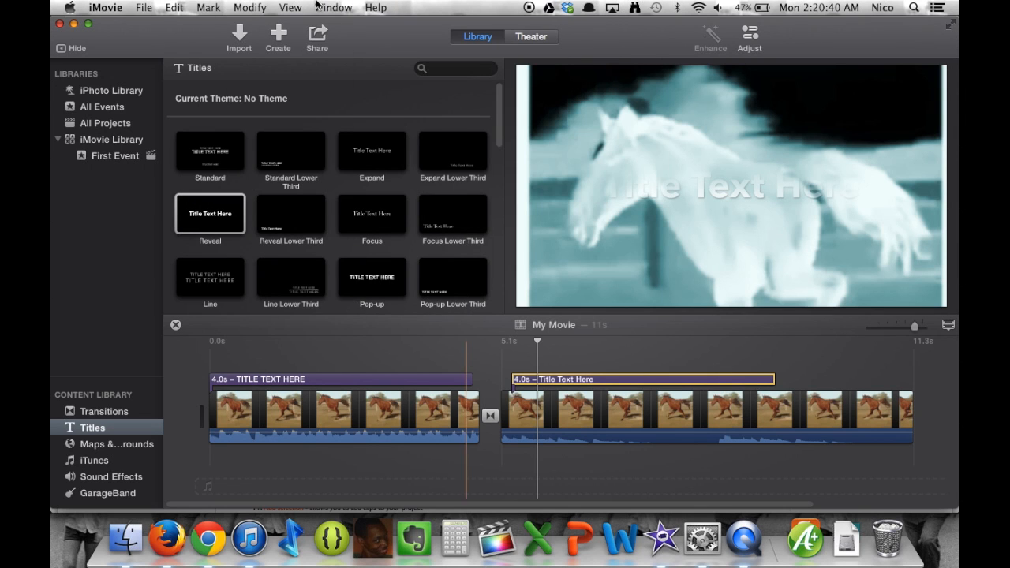
click(338, 6)
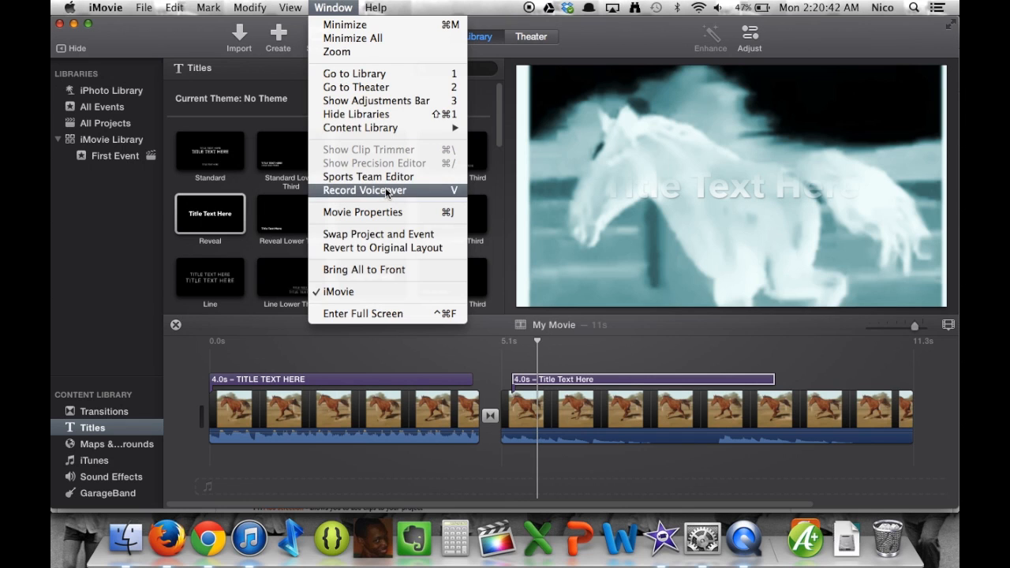
click(411, 354)
key(v)
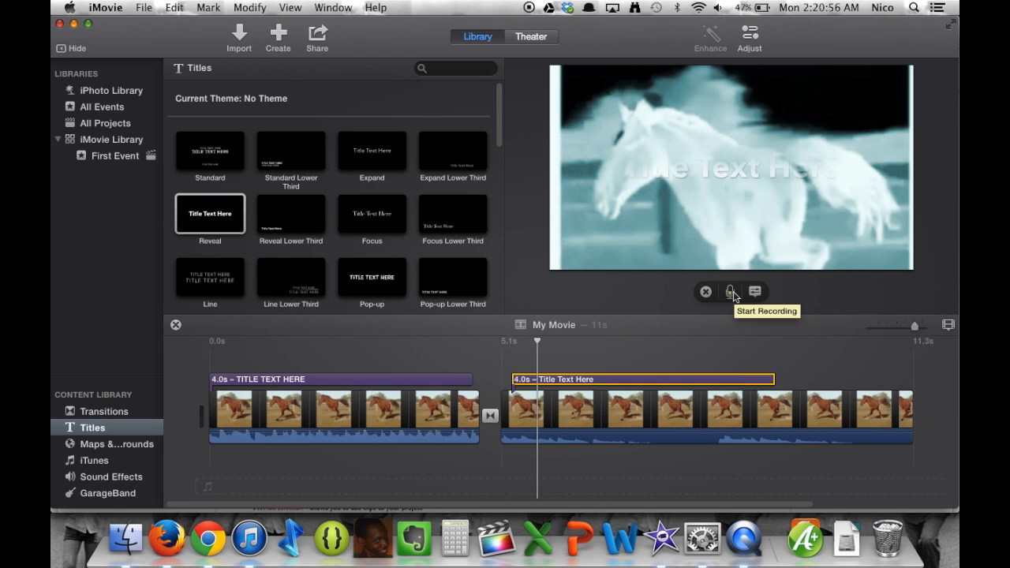
Record an about 3.0-second voiceover from the playhead under the second clip and close the recording controls
click(730, 292)
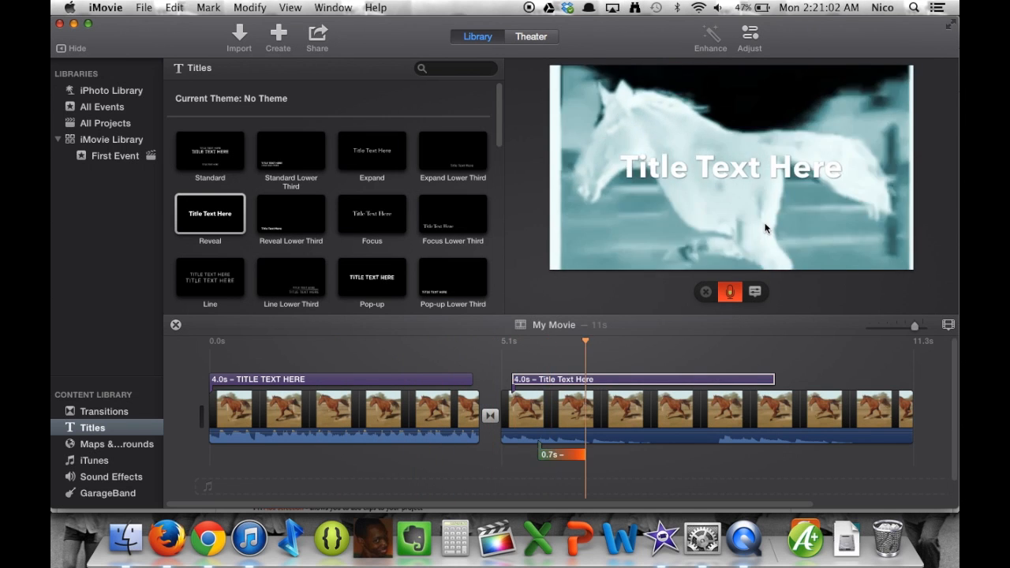
click(731, 292)
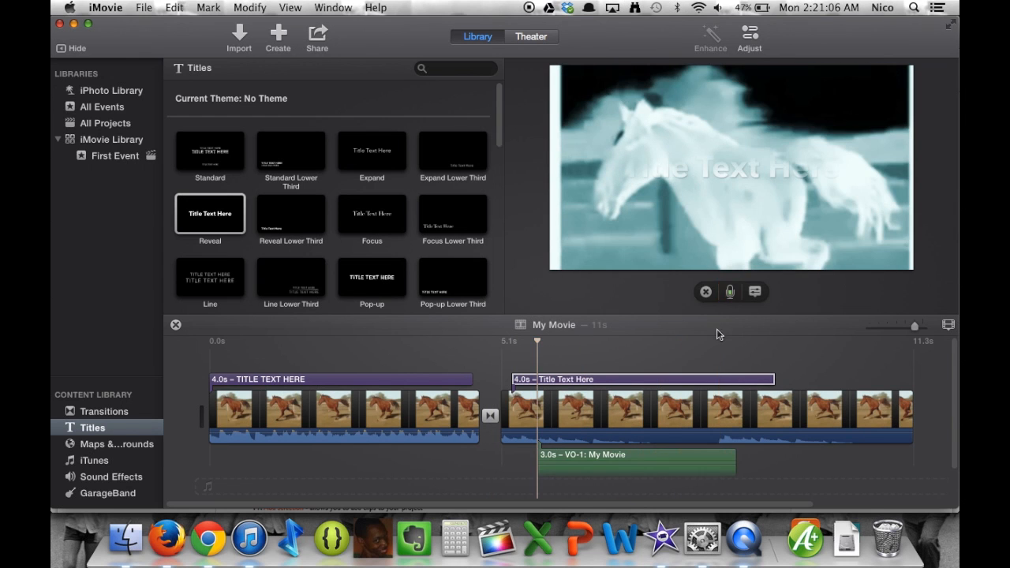
click(707, 294)
scroll(556, 466, down, 2)
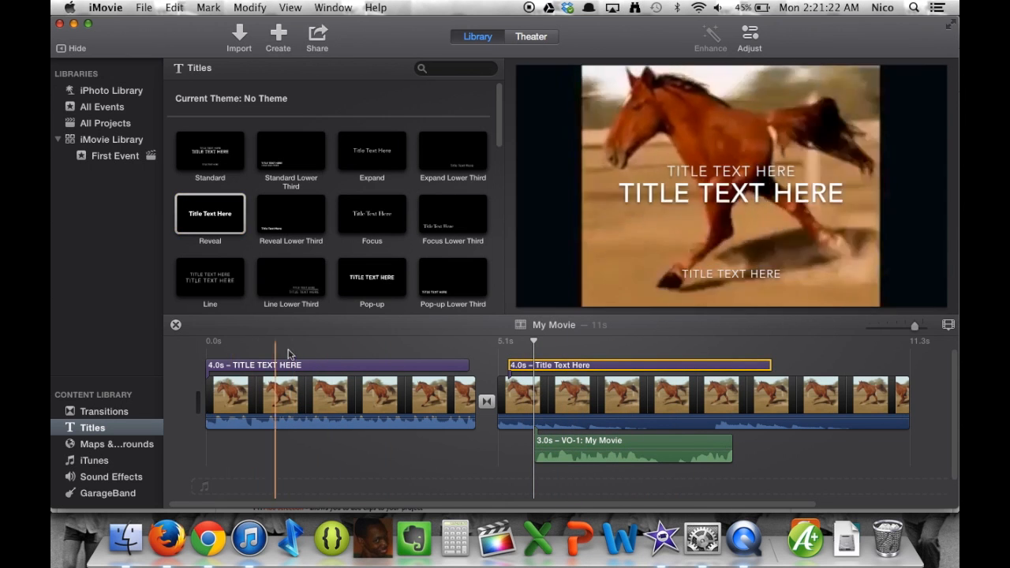
View the available sharing destinations for the movie and select the first timeline clip
click(317, 35)
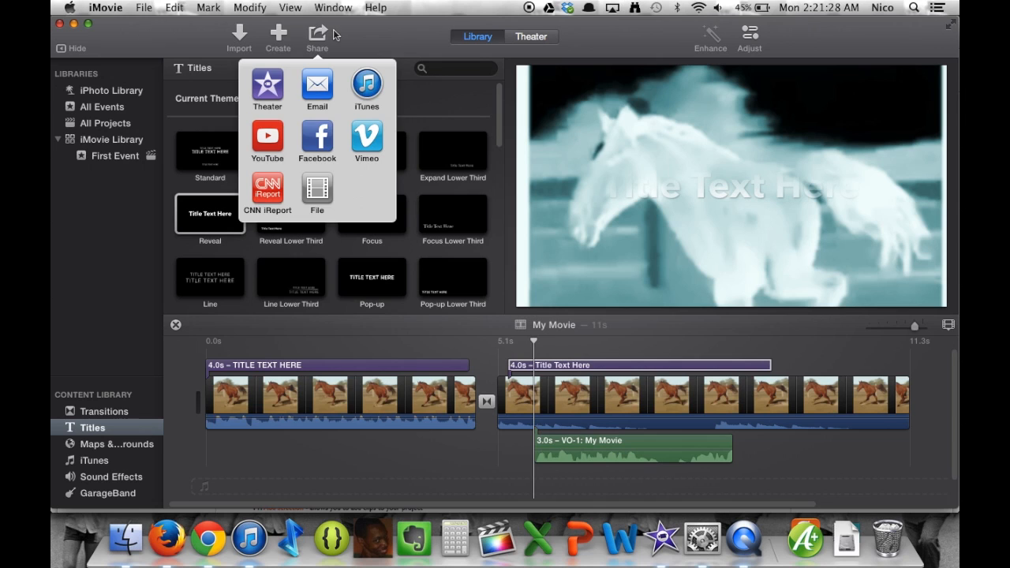
click(335, 34)
click(318, 35)
click(249, 467)
click(242, 394)
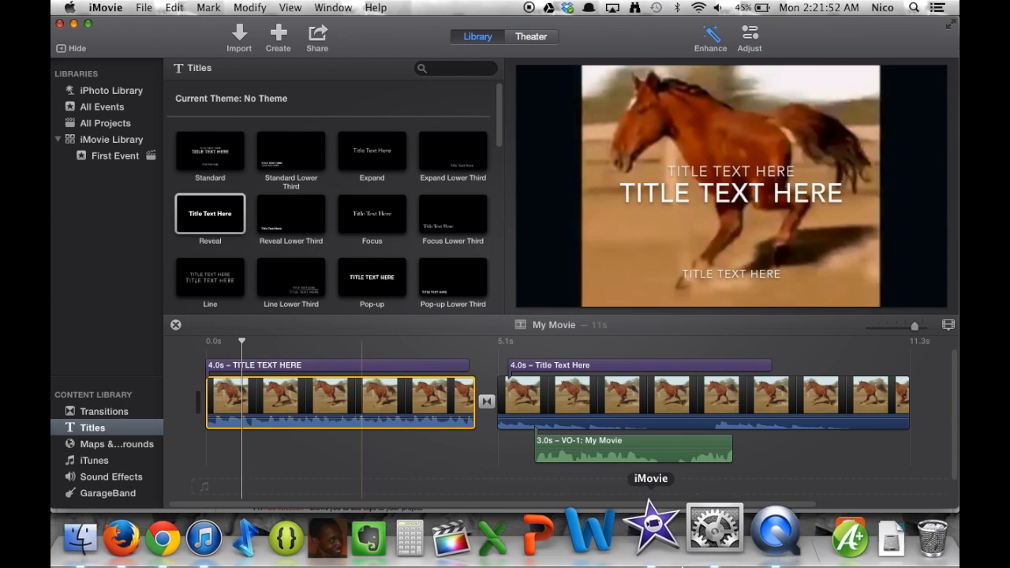